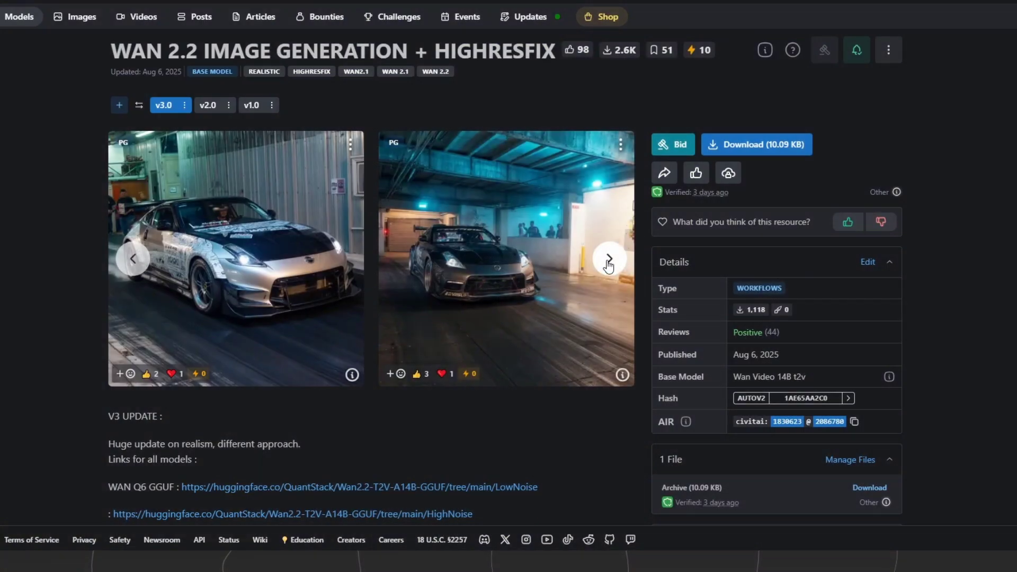
Browse the sample images in the gallery of the WAN 2.2 IMAGE GENERATION + HIGHRESFIX page
{"action": "left_click", "coordinate": [608, 261]}
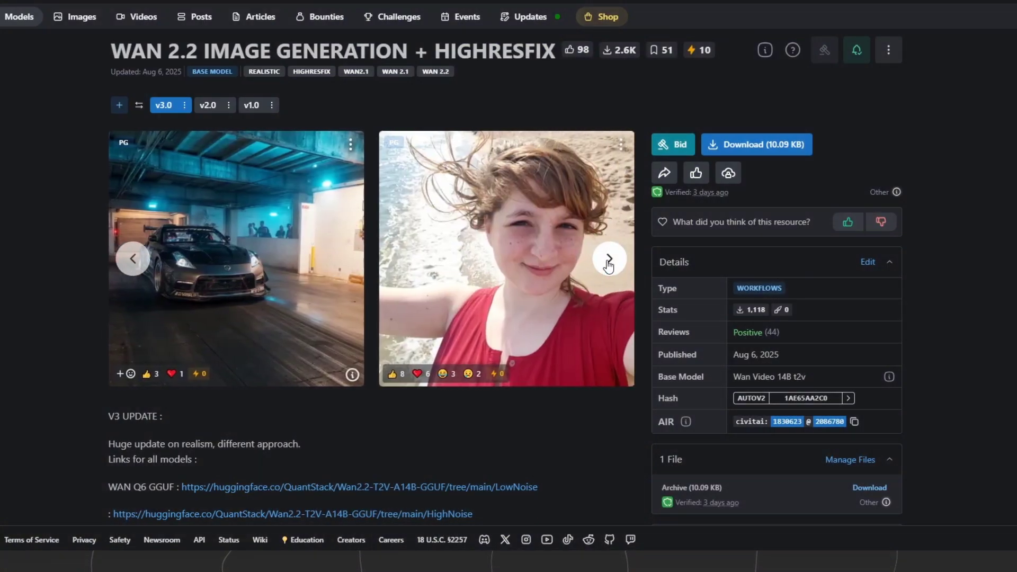
{"action": "left_click", "coordinate": [608, 260]}
{"action": "left_click", "coordinate": [608, 261]}
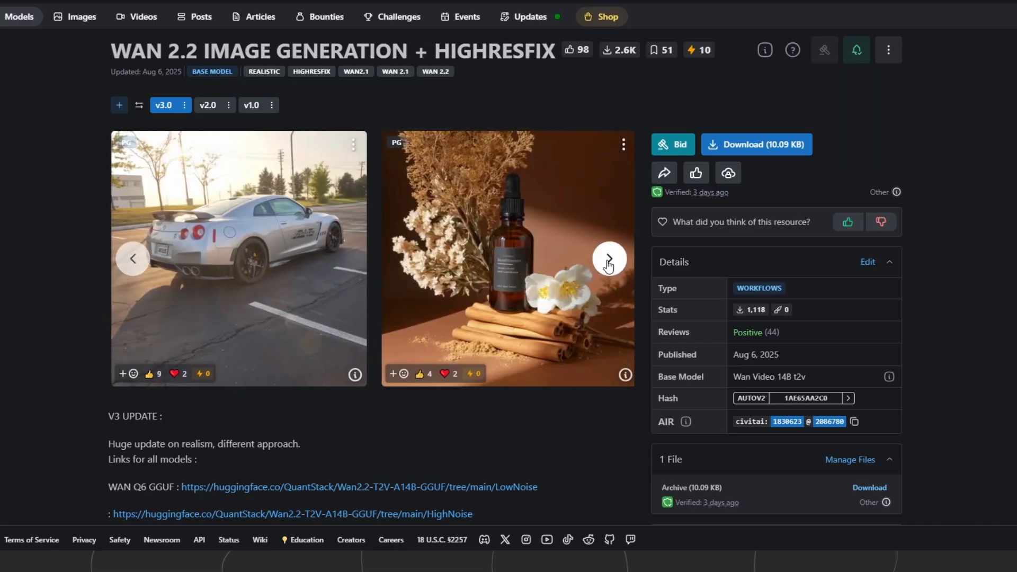
{"action": "left_click", "coordinate": [608, 260]}
{"action": "left_click", "coordinate": [608, 261]}
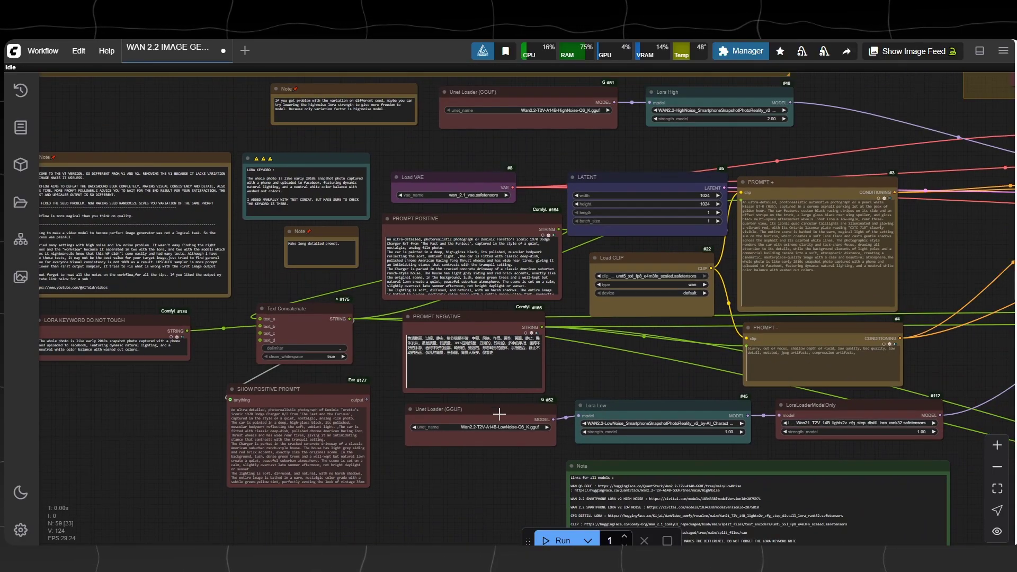
In the ComfyUI workflow, read the green note that lists the download links for all models
{"action": "left_click_drag", "start_coordinate": [486, 485], "coordinate": [317, 347]}
{"action": "scroll", "coordinate": [631, 418], "scroll_direction": "up", "scroll_amount": 9}
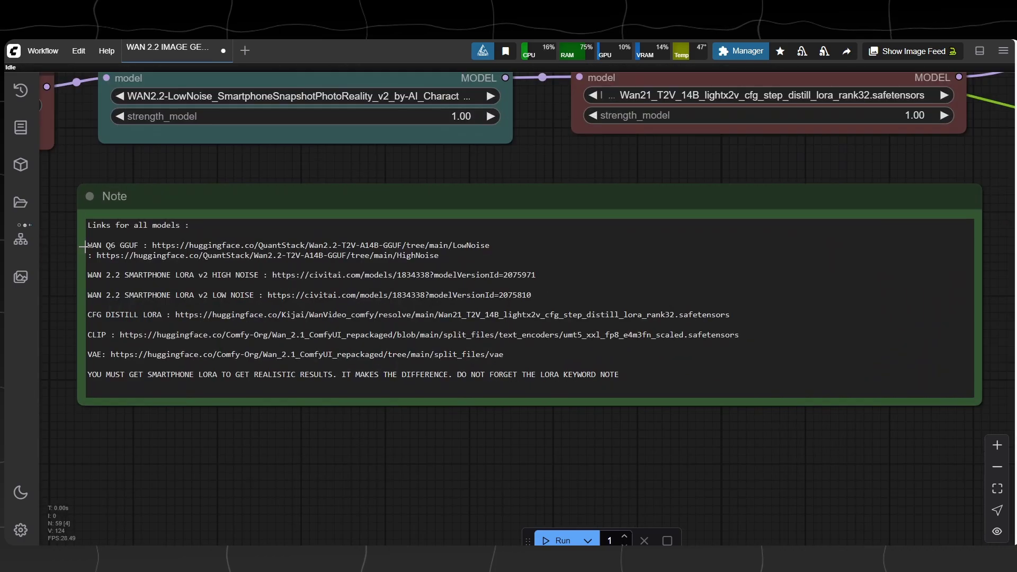
{"action": "left_click_drag", "start_coordinate": [89, 228], "coordinate": [191, 231]}
{"action": "left_click", "coordinate": [196, 232]}
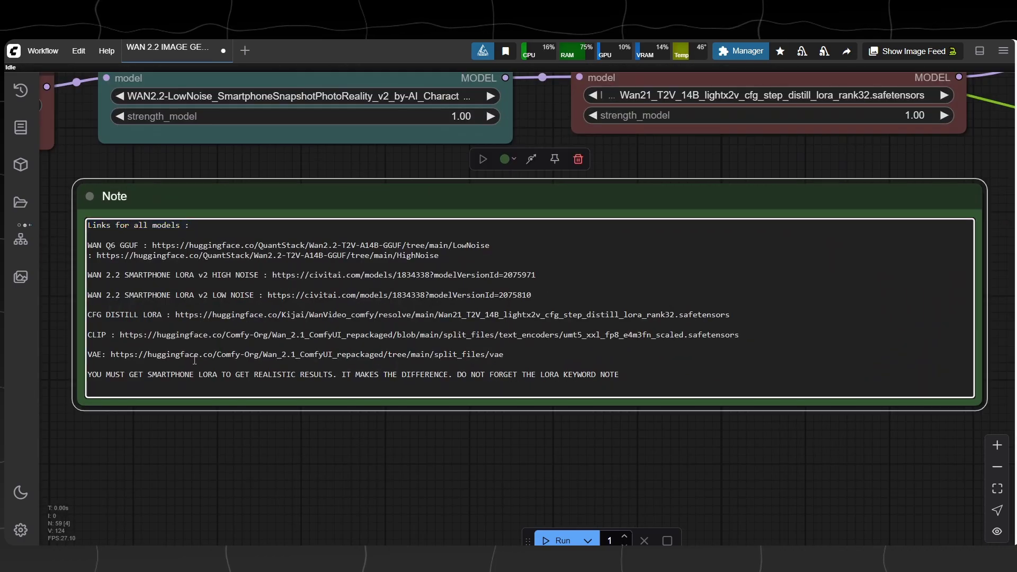
{"action": "left_click_drag", "start_coordinate": [187, 430], "coordinate": [187, 425]}
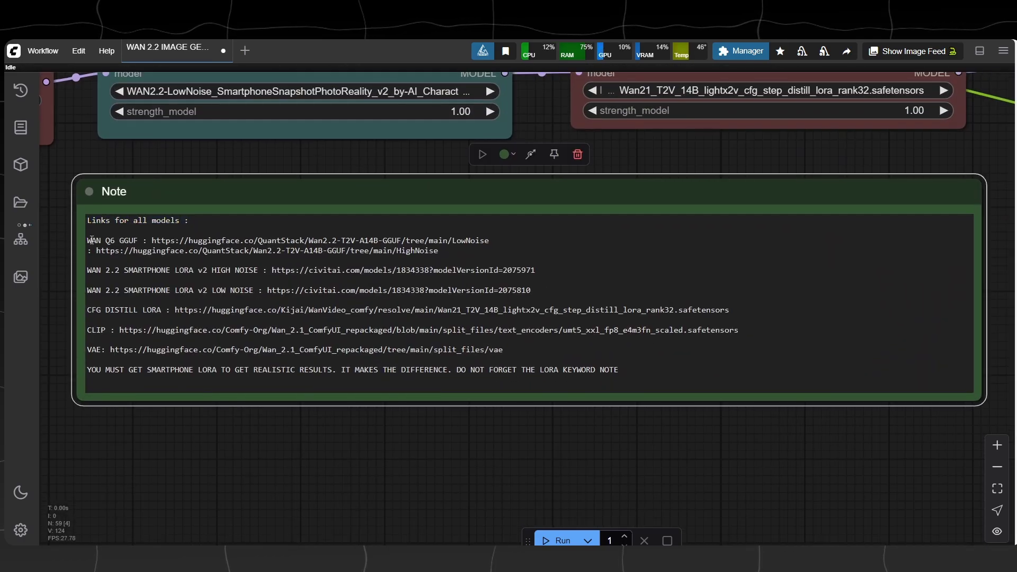
{"action": "left_click_drag", "start_coordinate": [92, 240], "coordinate": [675, 372]}
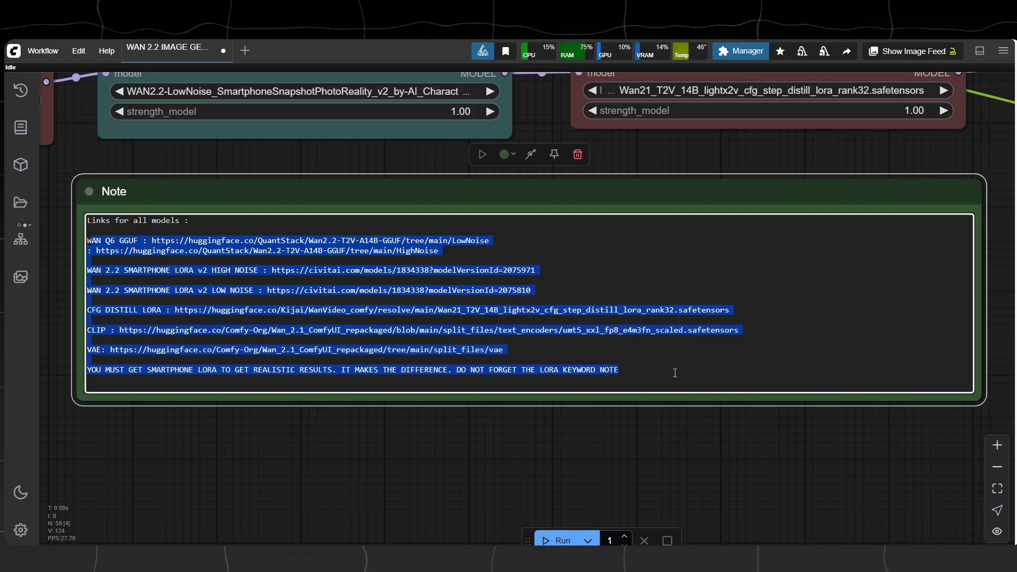
{"action": "left_click", "coordinate": [616, 413]}
Nudge the low-noise Unet Loader, Lora Low and LoraLoaderModelOnly nodes slightly to the left on the canvas
{"action": "scroll", "coordinate": [619, 426], "scroll_direction": "down", "scroll_amount": 3}
{"action": "left_click_drag", "start_coordinate": [136, 255], "coordinate": [365, 304]}
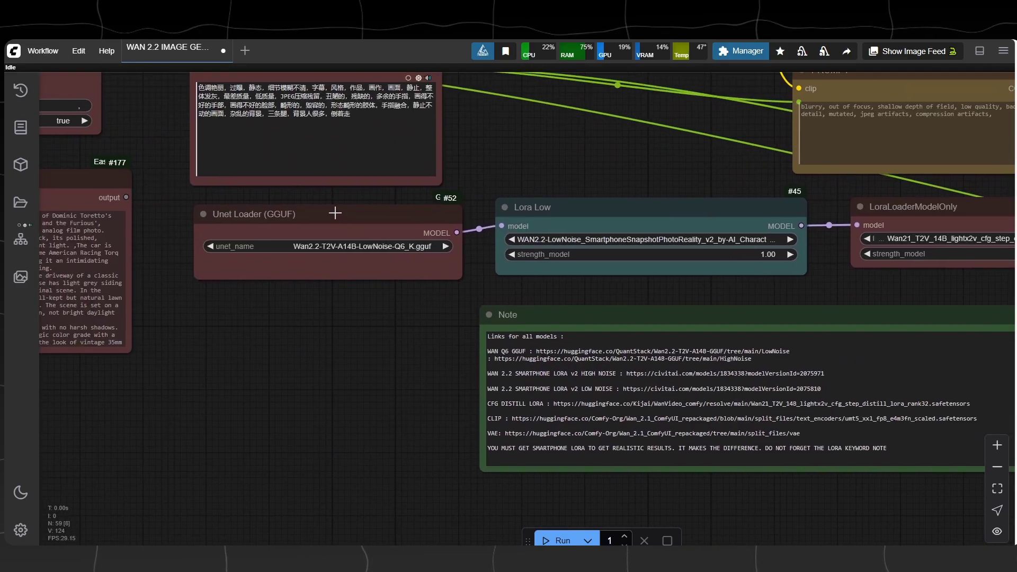
{"action": "left_click_drag", "start_coordinate": [335, 213], "coordinate": [322, 208]}
{"action": "left_click_drag", "start_coordinate": [588, 206], "coordinate": [558, 207]}
{"action": "left_click_drag", "start_coordinate": [464, 296], "coordinate": [139, 353]}
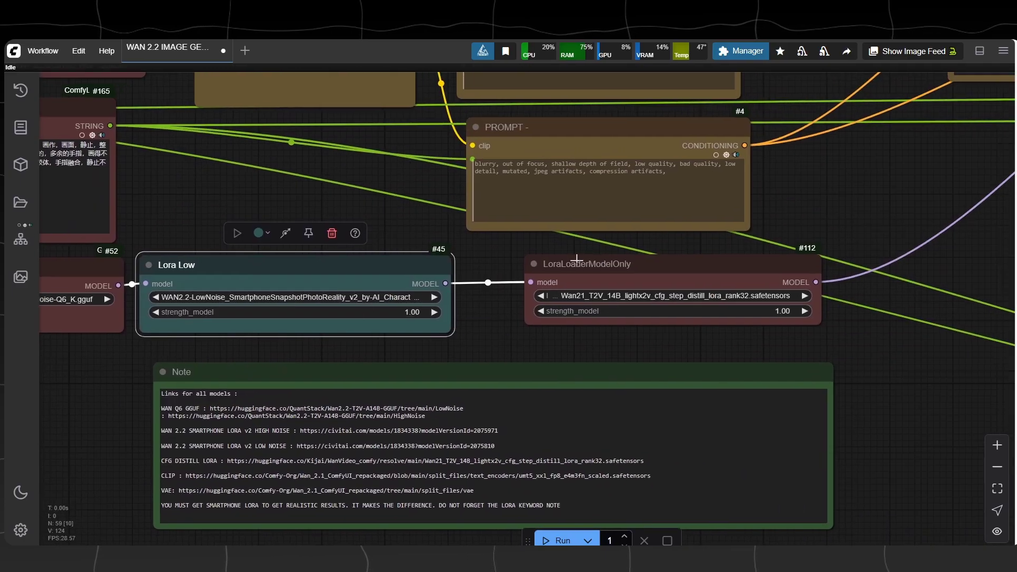
{"action": "left_click_drag", "start_coordinate": [587, 260], "coordinate": [561, 266]}
{"action": "left_click", "coordinate": [373, 232]}
Nudge the high-noise Unet Loader and Lora High nodes slightly to the left on the canvas
{"action": "scroll", "coordinate": [372, 236], "scroll_direction": "down", "scroll_amount": 2}
{"action": "left_click_drag", "start_coordinate": [372, 239], "coordinate": [588, 402]}
{"action": "scroll", "coordinate": [515, 321], "scroll_direction": "down", "scroll_amount": 2}
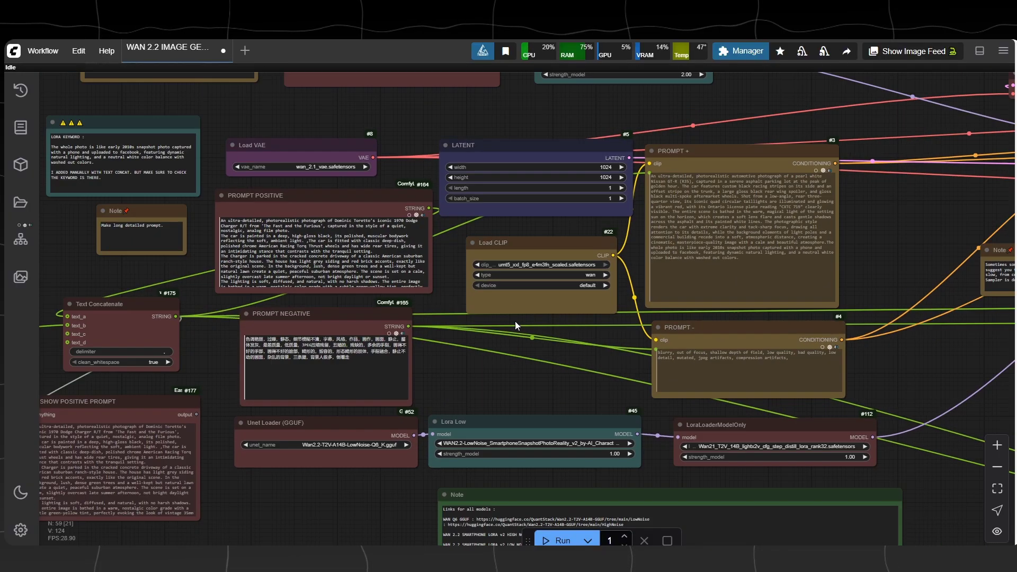
{"action": "left_click_drag", "start_coordinate": [514, 321], "coordinate": [532, 452]}
{"action": "left_click_drag", "start_coordinate": [383, 168], "coordinate": [375, 169]}
{"action": "left_click_drag", "start_coordinate": [587, 173], "coordinate": [580, 174]}
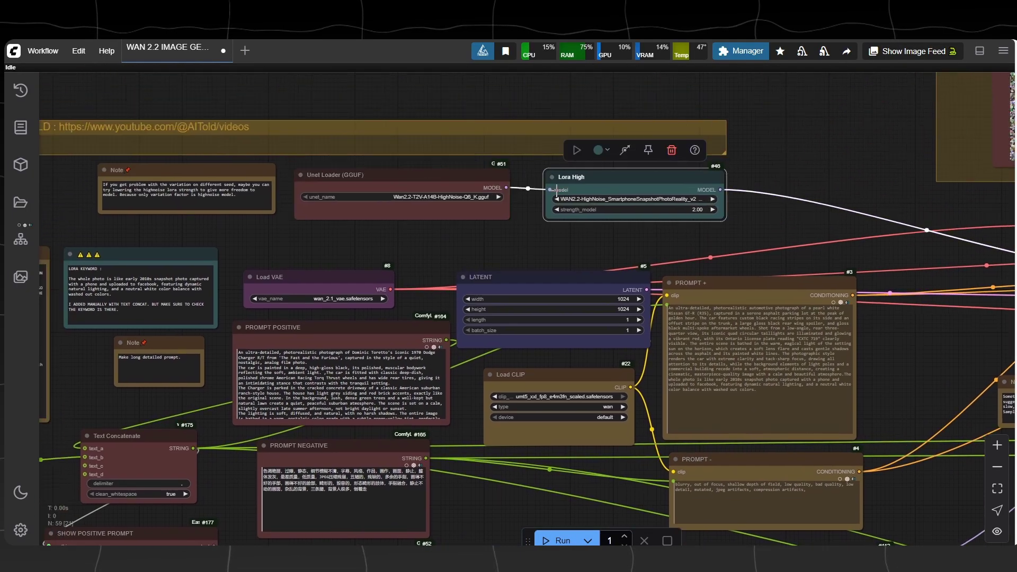
{"action": "left_click", "coordinate": [502, 245]}
Examine the prompt texts in the PROMPT POSITIVE and PROMPT NEGATIVE nodes
{"action": "left_click_drag", "start_coordinate": [503, 246], "coordinate": [618, 207]}
{"action": "left_click_drag", "start_coordinate": [417, 196], "coordinate": [365, 127]}
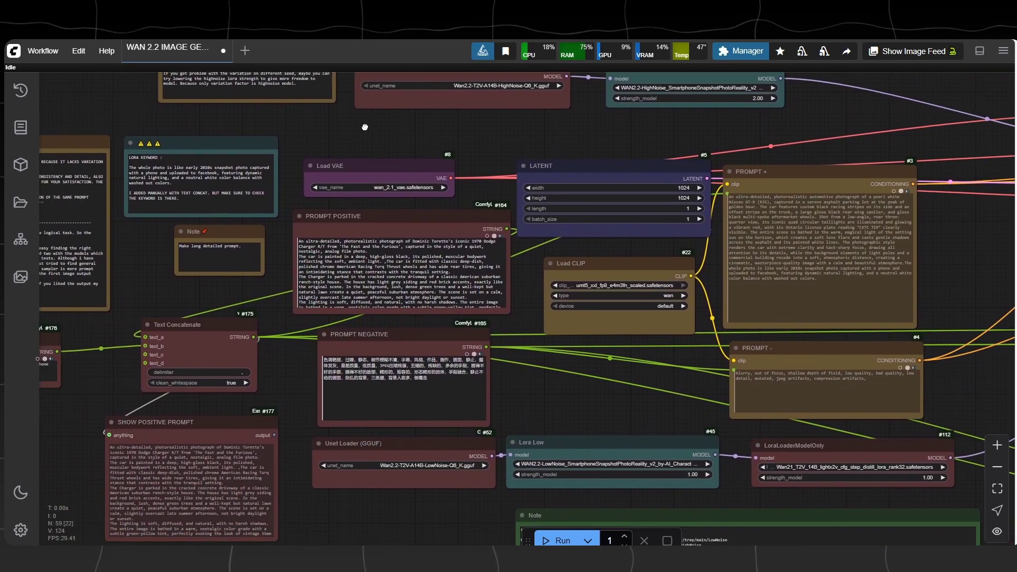
{"action": "scroll", "coordinate": [319, 224], "scroll_direction": "up", "scroll_amount": 4}
{"action": "left_click", "coordinate": [318, 224]}
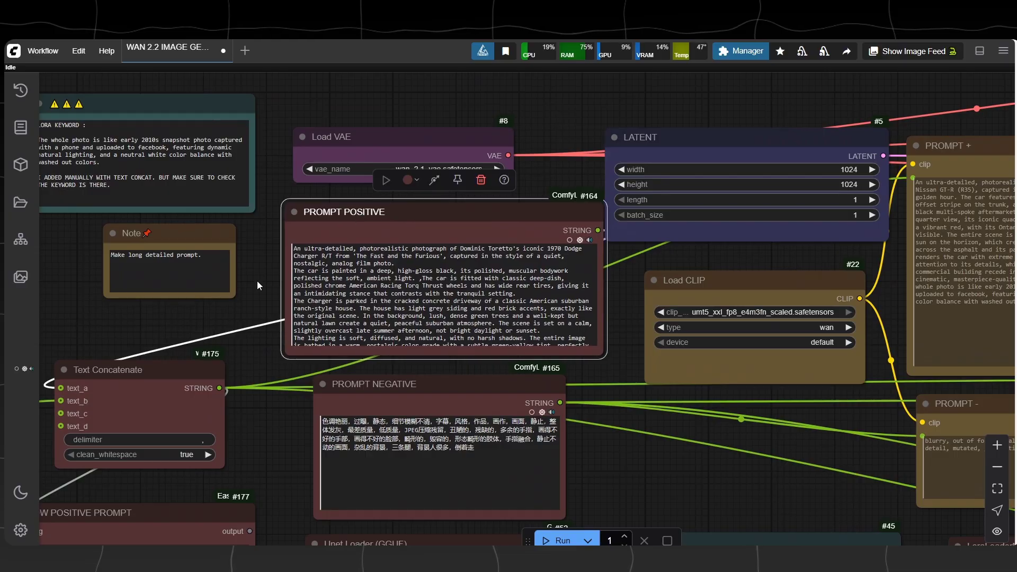
{"action": "left_click_drag", "start_coordinate": [294, 249], "coordinate": [583, 347]}
{"action": "scroll", "coordinate": [583, 328], "scroll_direction": "up", "scroll_amount": 2}
{"action": "left_click", "coordinate": [615, 304]}
{"action": "left_click_drag", "start_coordinate": [615, 304], "coordinate": [584, 211]}
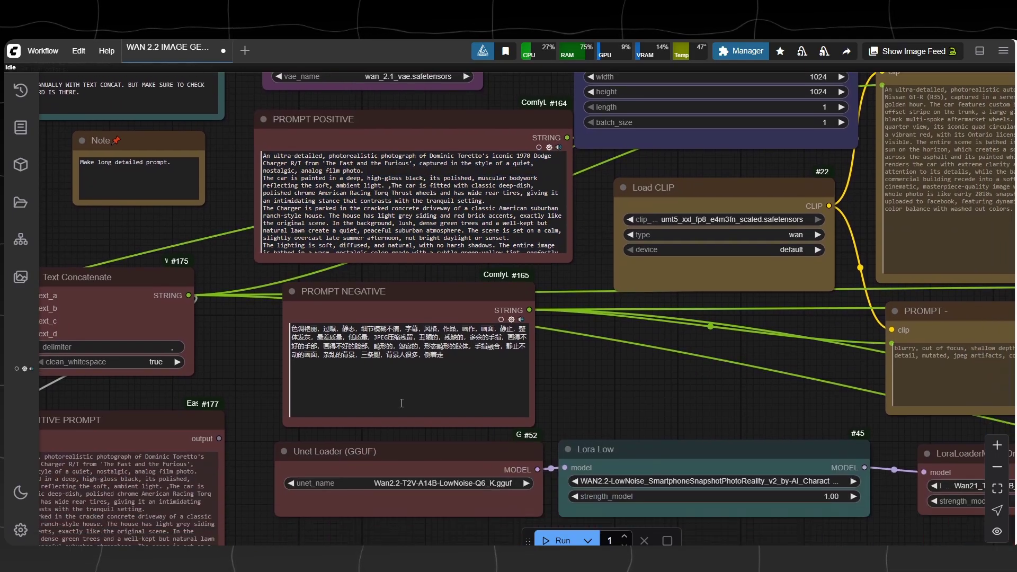
{"action": "triple_click", "coordinate": [401, 403]}
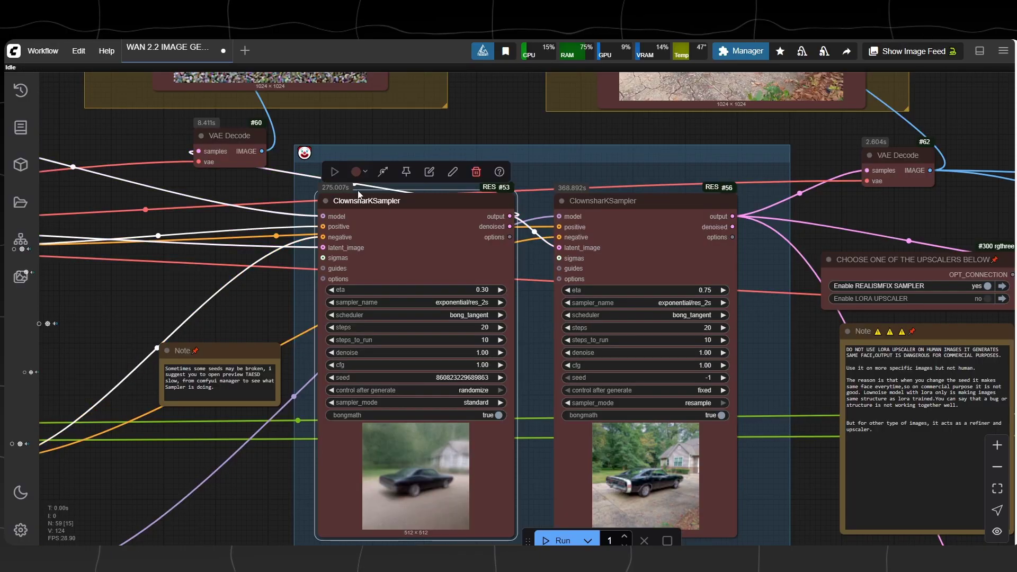
Examine the first ClownsharKSampler node and its preview image in the LATENT PREPARE PHASE group
{"action": "scroll", "coordinate": [455, 328], "scroll_direction": "down", "scroll_amount": 2}
{"action": "scroll", "coordinate": [469, 472], "scroll_direction": "up", "scroll_amount": 4}
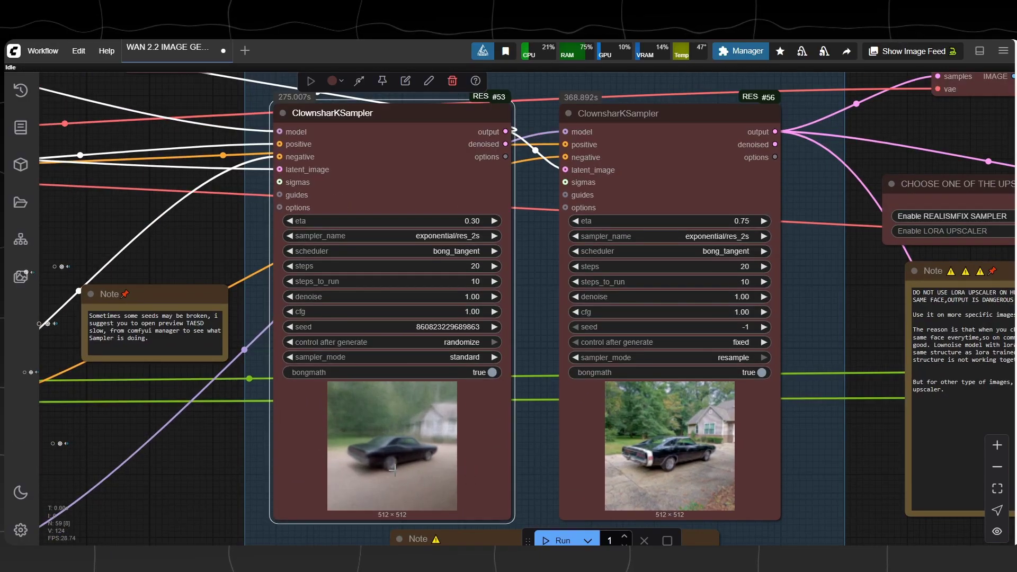
{"action": "scroll", "coordinate": [429, 500], "scroll_direction": "down", "scroll_amount": 10}
{"action": "scroll", "coordinate": [271, 143], "scroll_direction": "up", "scroll_amount": 6}
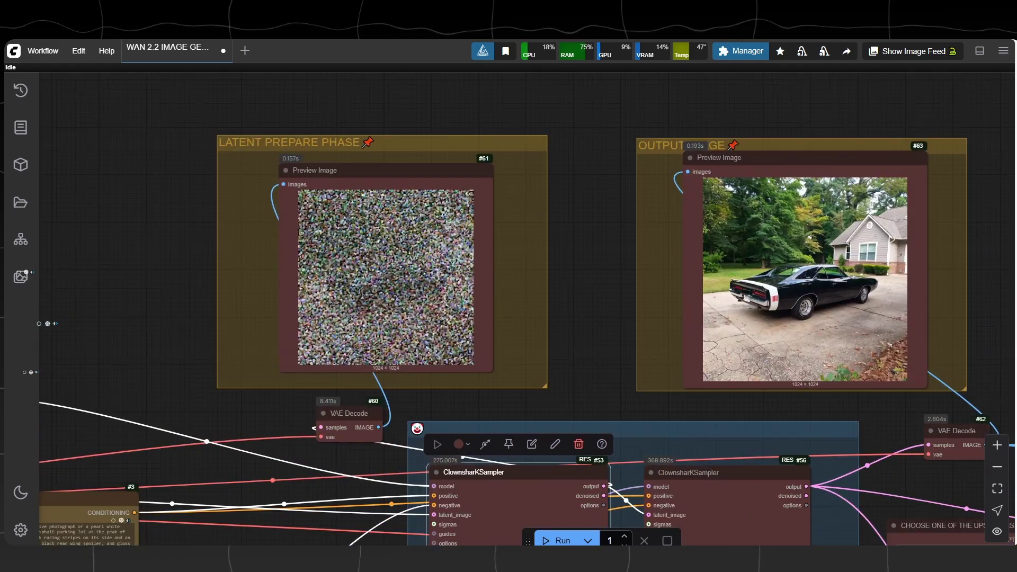
{"action": "left_click", "coordinate": [373, 225]}
{"action": "scroll", "coordinate": [375, 226], "scroll_direction": "up", "scroll_amount": 2}
{"action": "left_click_drag", "start_coordinate": [375, 226], "coordinate": [381, 224]}
{"action": "left_click", "coordinate": [635, 287]}
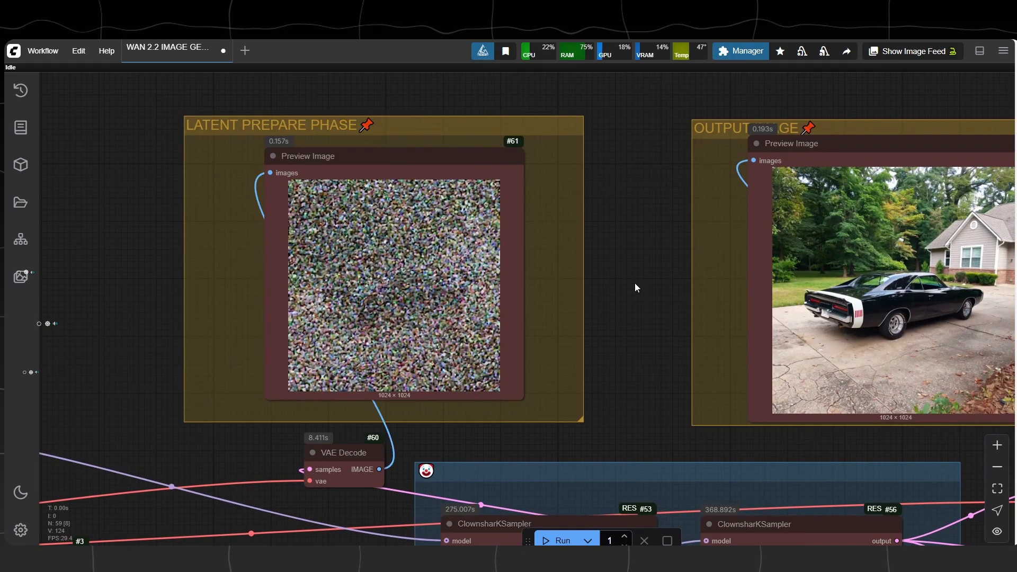
Examine the second ClownsharKSampler node beside the first one in the blue sampler group
{"action": "scroll", "coordinate": [585, 227], "scroll_direction": "down", "scroll_amount": 4}
{"action": "left_click_drag", "start_coordinate": [585, 227], "coordinate": [411, 152]}
{"action": "left_click_drag", "start_coordinate": [480, 264], "coordinate": [327, 164]}
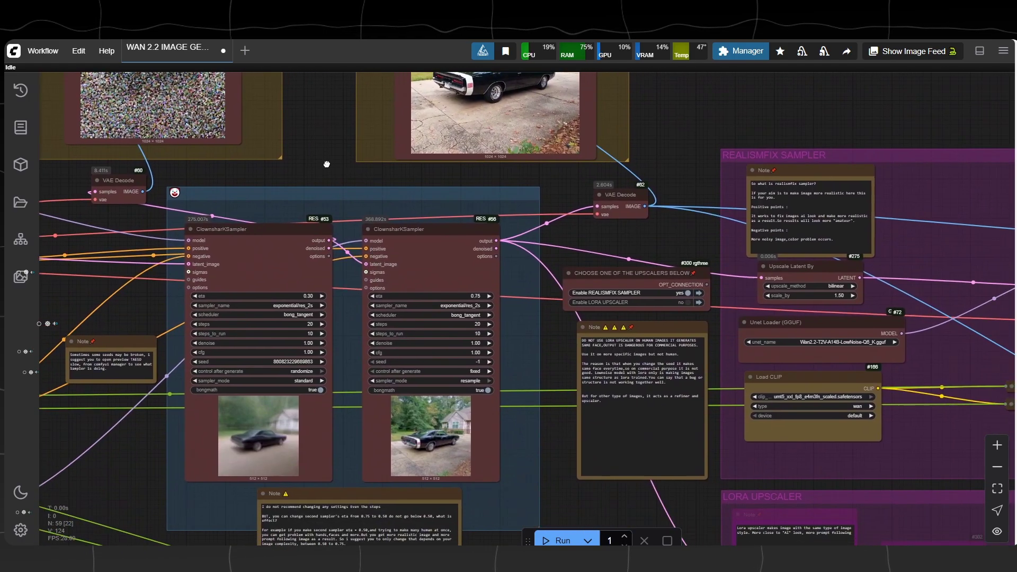
{"action": "scroll", "coordinate": [405, 225], "scroll_direction": "up", "scroll_amount": 2}
{"action": "left_click", "coordinate": [420, 227]}
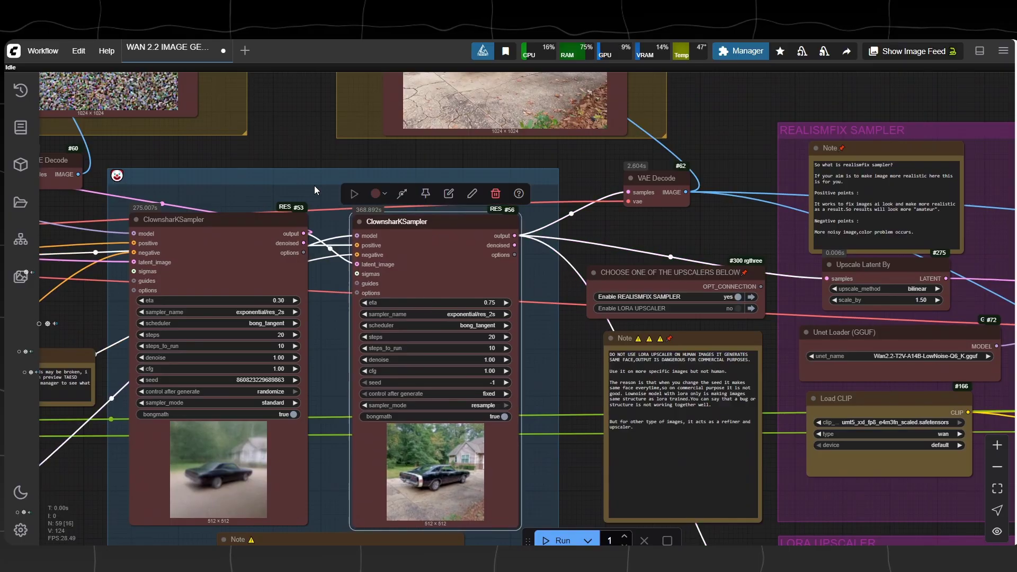
Pin the blue group that contains the two ClownsharKSampler nodes
{"action": "left_click", "coordinate": [310, 158]}
{"action": "scroll", "coordinate": [310, 158], "scroll_direction": "down", "scroll_amount": 1}
{"action": "mouse_move", "coordinate": [326, 171]}
{"action": "left_mouse_down"}
{"action": "mouse_move", "coordinate": [333, 148]}
{"action": "mouse_move", "coordinate": [331, 167]}
{"action": "left_mouse_up"}
{"action": "left_click", "coordinate": [333, 141]}
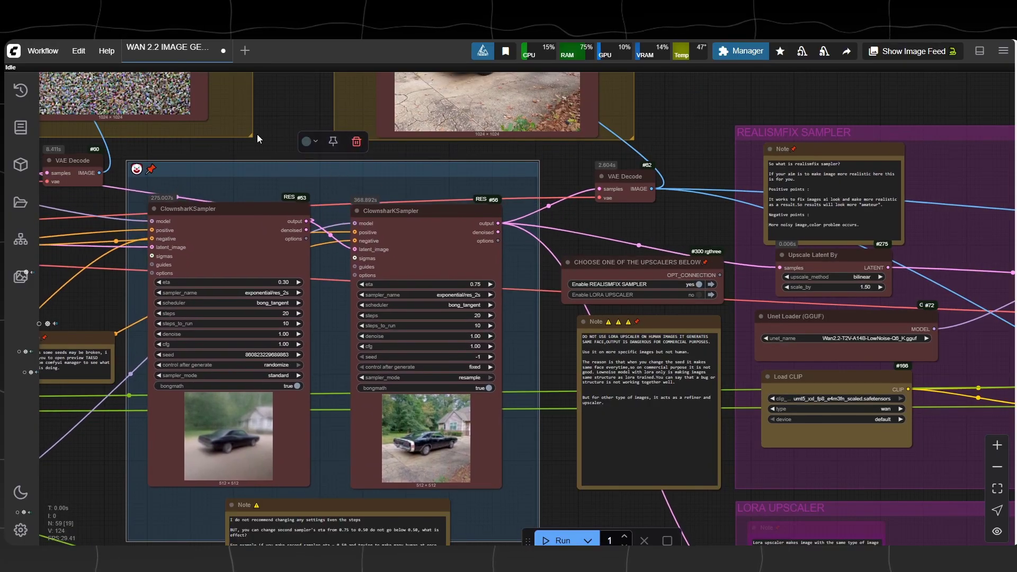
{"action": "left_click", "coordinate": [257, 139]}
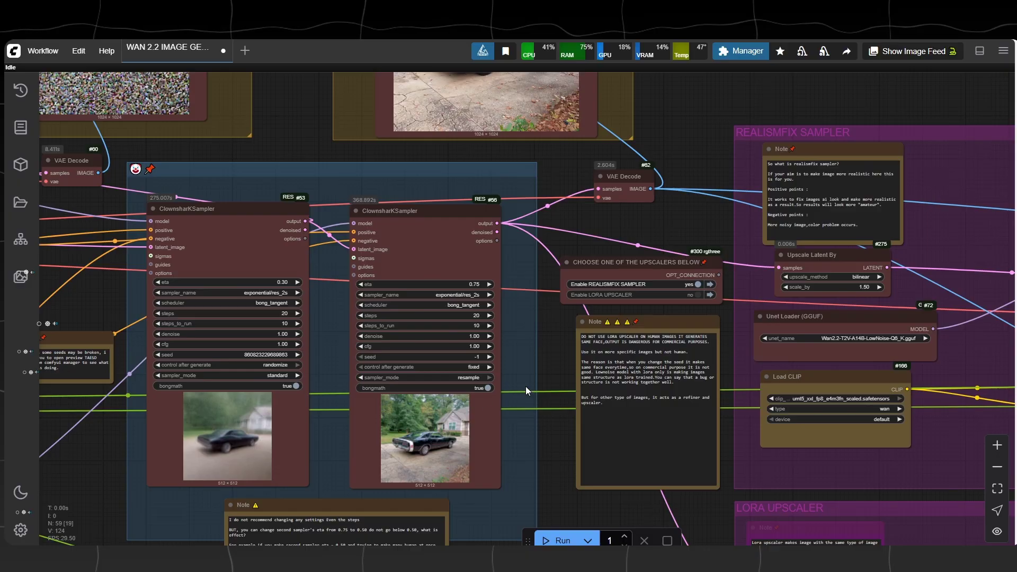
Open the steps value of the second ClownsharKSampler, close it unchanged, and compare both samplers' settings
{"action": "scroll", "coordinate": [485, 344], "scroll_direction": "up", "scroll_amount": 6}
{"action": "left_click", "coordinate": [461, 292]}
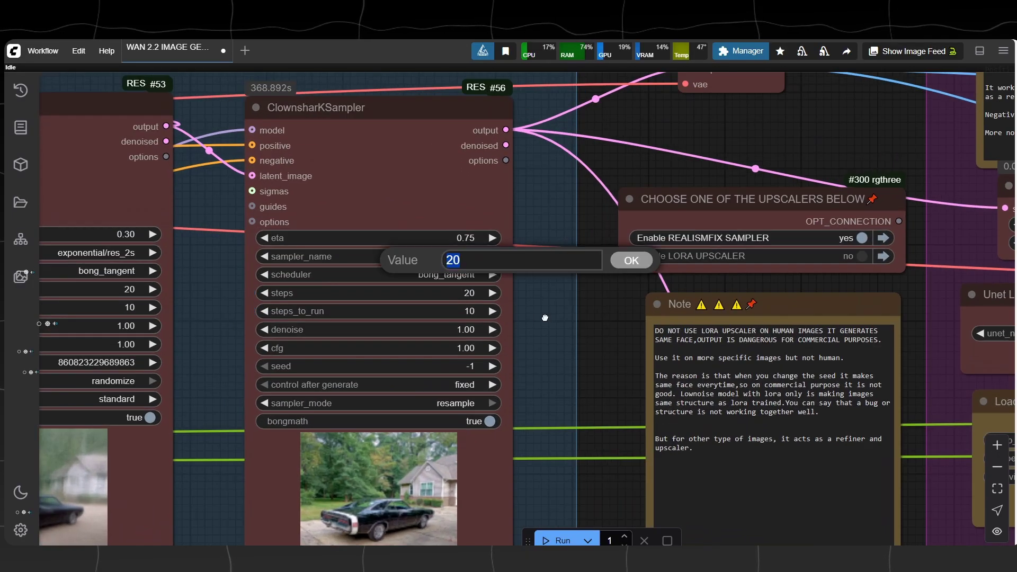
{"action": "scroll", "coordinate": [550, 326], "scroll_direction": "down", "scroll_amount": 2}
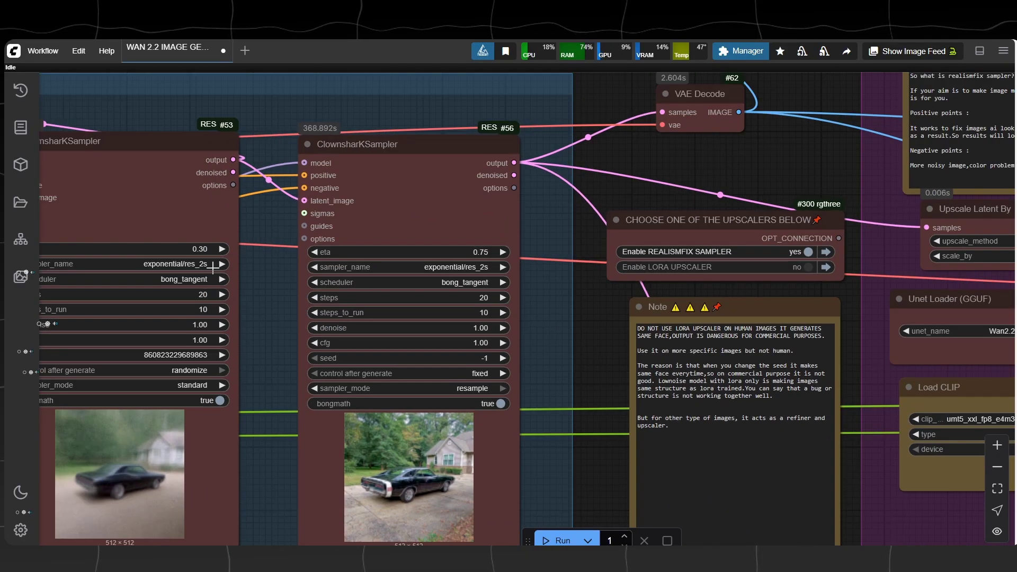
{"action": "scroll", "coordinate": [212, 267], "scroll_direction": "down", "scroll_amount": 2}
{"action": "scroll", "coordinate": [453, 247], "scroll_direction": "up", "scroll_amount": 1}
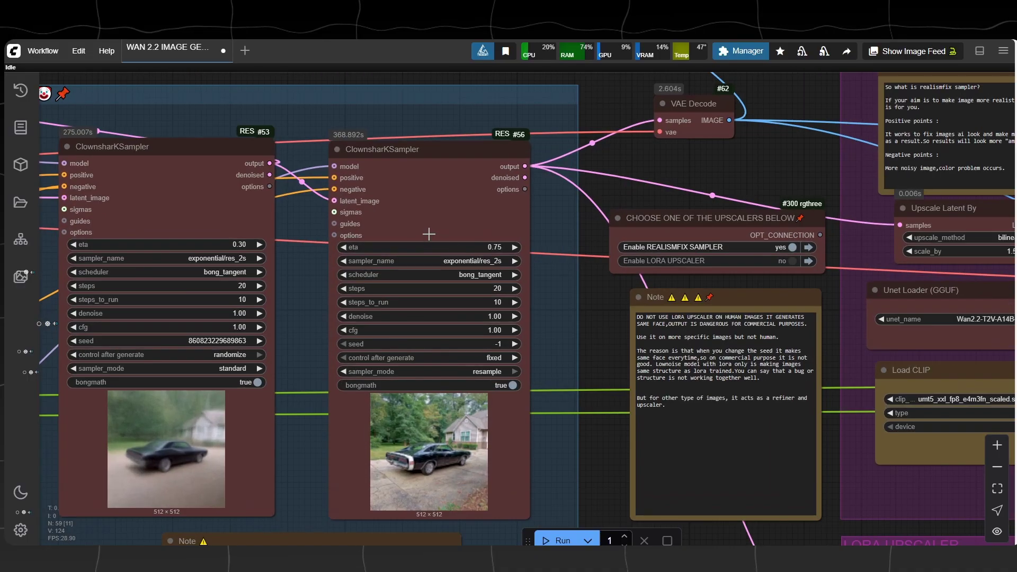
Read the note below the samplers about changing the steps and the second sampler's eta
{"action": "scroll", "coordinate": [382, 107], "scroll_direction": "down", "scroll_amount": 8}
{"action": "scroll", "coordinate": [354, 392], "scroll_direction": "up", "scroll_amount": 11}
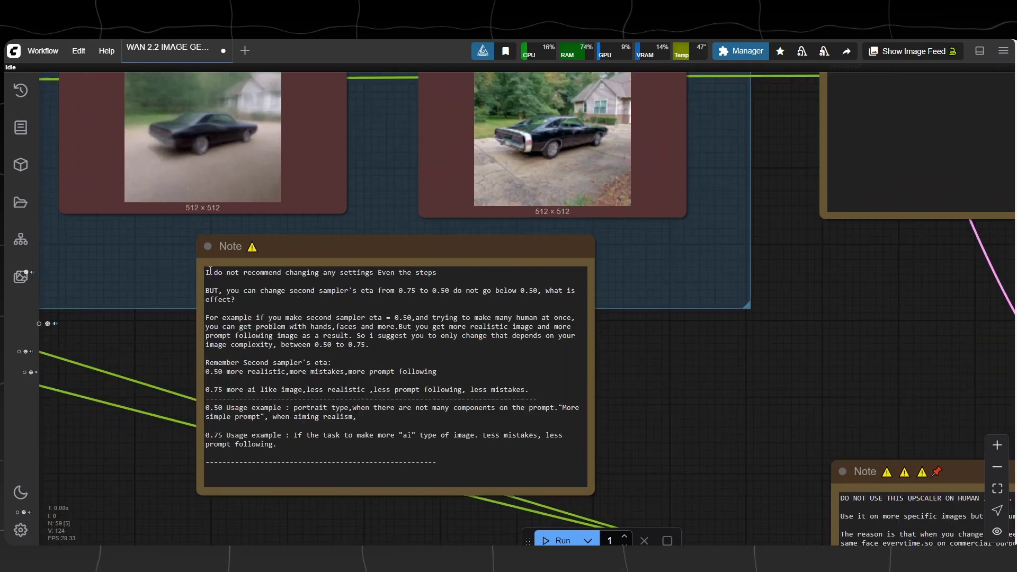
{"action": "triple_click", "coordinate": [392, 279]}
{"action": "left_click", "coordinate": [465, 278]}
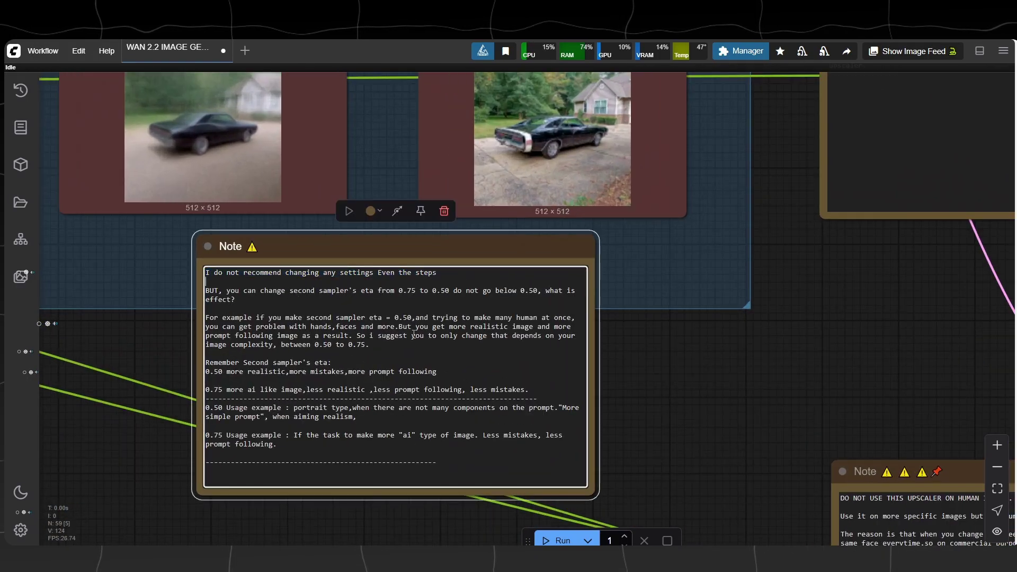
{"action": "left_click_drag", "start_coordinate": [206, 326], "coordinate": [470, 379]}
{"action": "left_click_drag", "start_coordinate": [686, 397], "coordinate": [495, 536]}
Inspect the generated car picture in the output Preview Image node at close range
{"action": "scroll", "coordinate": [495, 536], "scroll_direction": "down", "scroll_amount": 8}
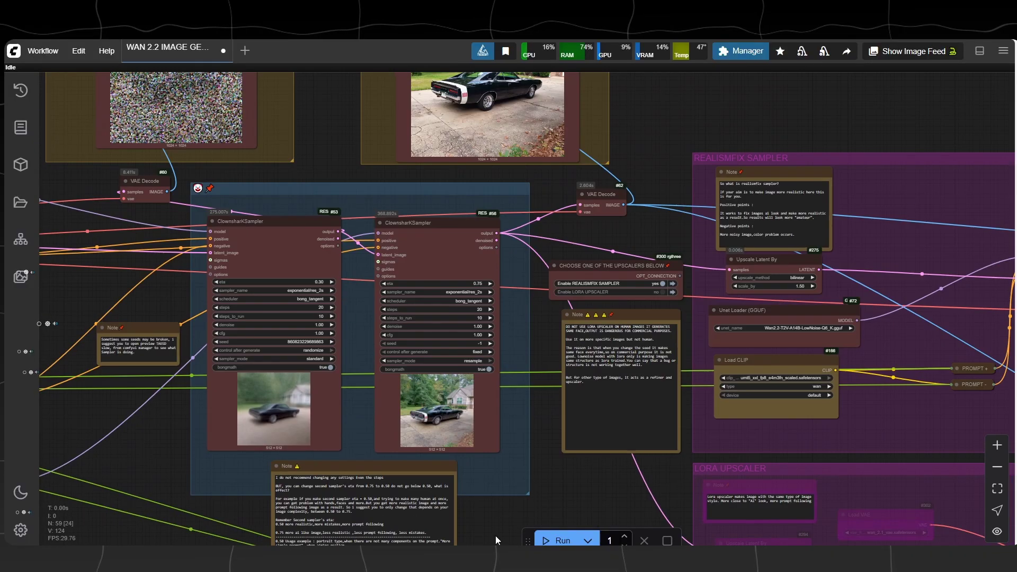
{"action": "left_click_drag", "start_coordinate": [550, 221], "coordinate": [375, 376]}
{"action": "scroll", "coordinate": [267, 182], "scroll_direction": "up", "scroll_amount": 12}
{"action": "scroll", "coordinate": [318, 265], "scroll_direction": "down", "scroll_amount": 4}
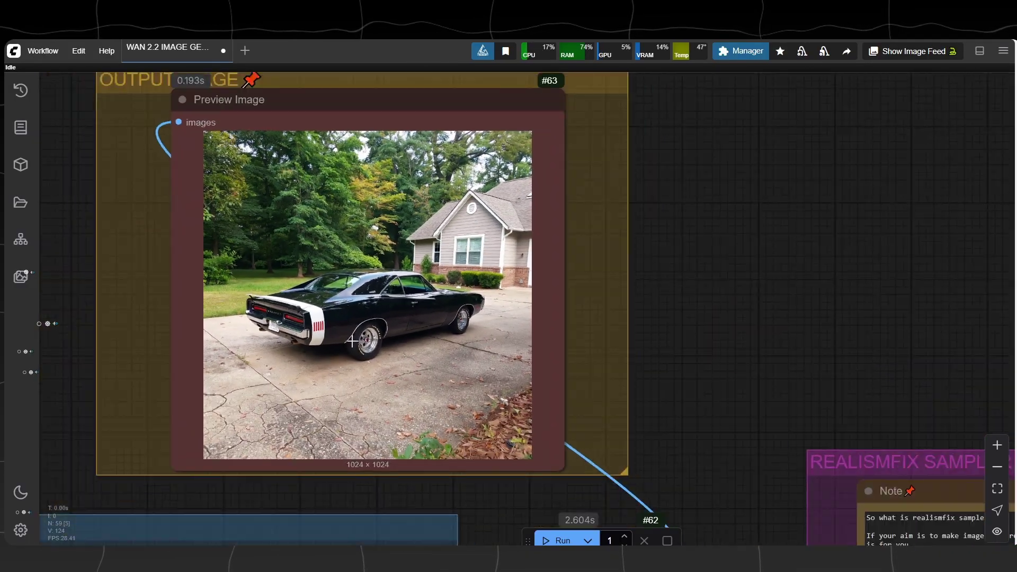
{"action": "scroll", "coordinate": [352, 310], "scroll_direction": "up", "scroll_amount": 7}
{"action": "scroll", "coordinate": [352, 309], "scroll_direction": "up", "scroll_amount": 1}
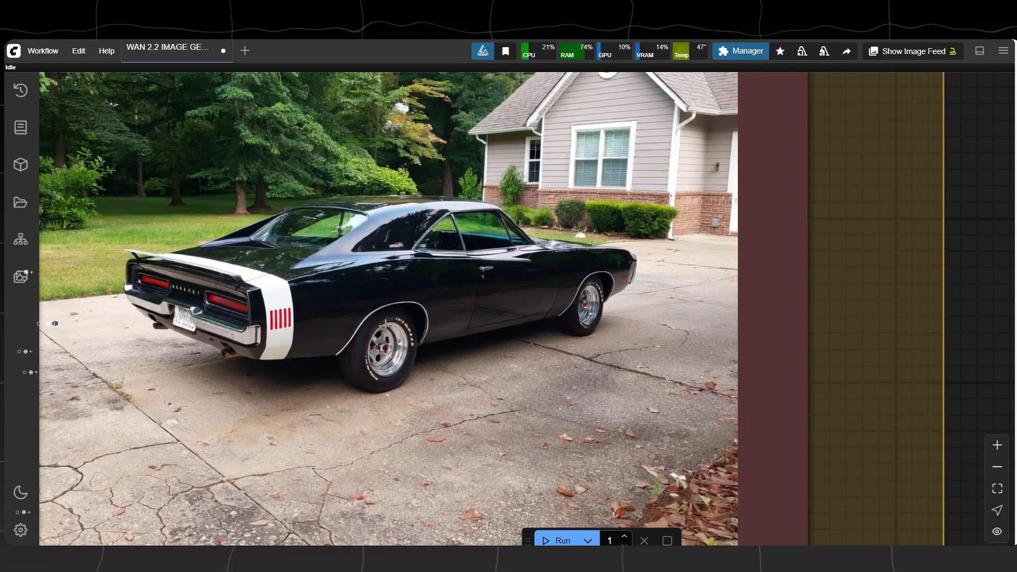
{"action": "scroll", "coordinate": [387, 325], "scroll_direction": "down", "scroll_amount": 5}
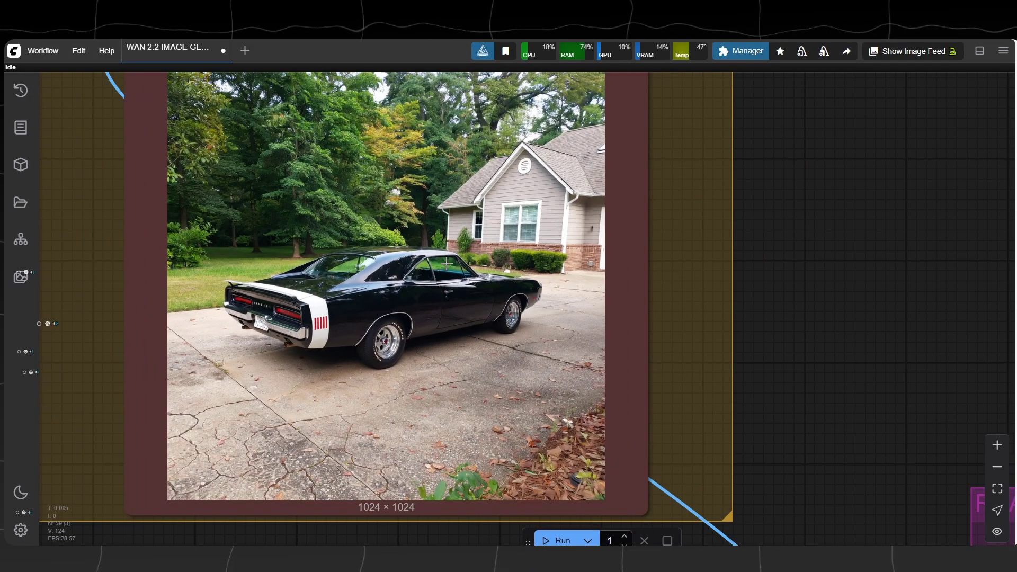
{"action": "scroll", "coordinate": [477, 299], "scroll_direction": "down", "scroll_amount": 5}
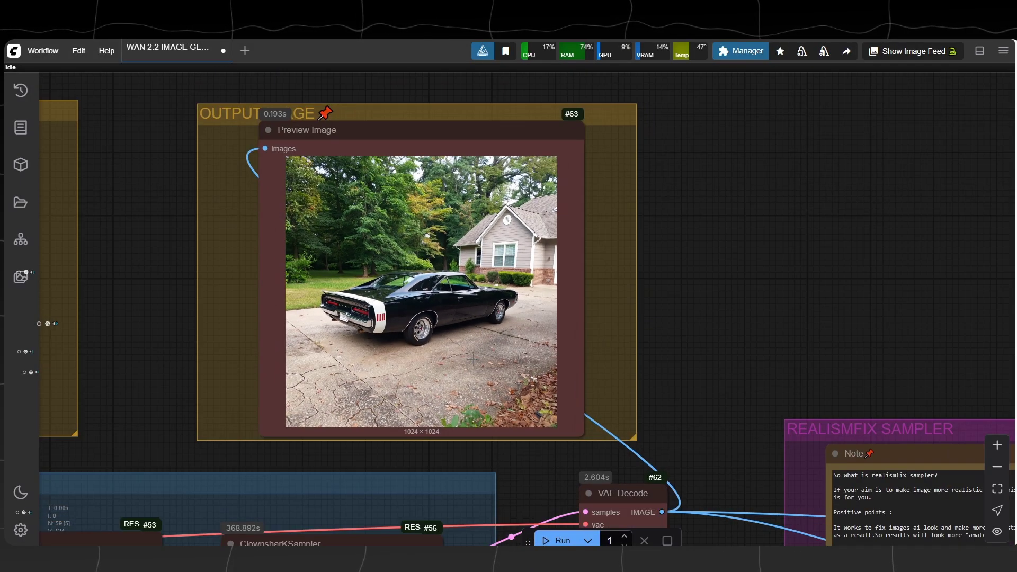
{"action": "scroll", "coordinate": [238, 148], "scroll_direction": "up", "scroll_amount": 2}
{"action": "scroll", "coordinate": [225, 133], "scroll_direction": "down", "scroll_amount": 1}
{"action": "scroll", "coordinate": [225, 133], "scroll_direction": "down", "scroll_amount": 9}
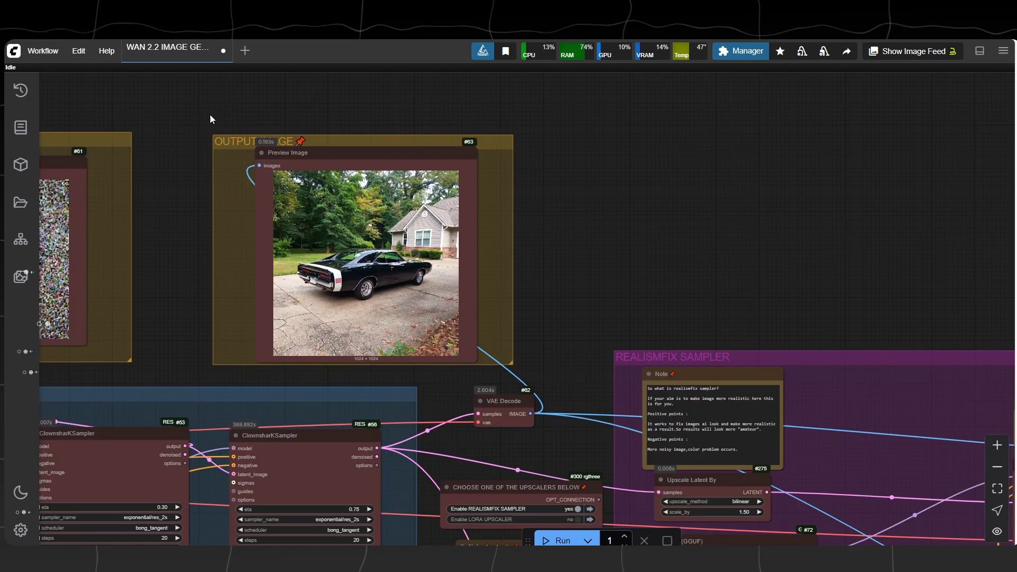
Examine the CHOOSE ONE OF THE UPSCALERS BELOW node and the neighbouring REALISMFIX SAMPLER group
{"action": "scroll", "coordinate": [682, 278], "scroll_direction": "up", "scroll_amount": 4}
{"action": "left_click_drag", "start_coordinate": [581, 249], "coordinate": [468, 79]}
{"action": "scroll", "coordinate": [209, 259], "scroll_direction": "up", "scroll_amount": 5}
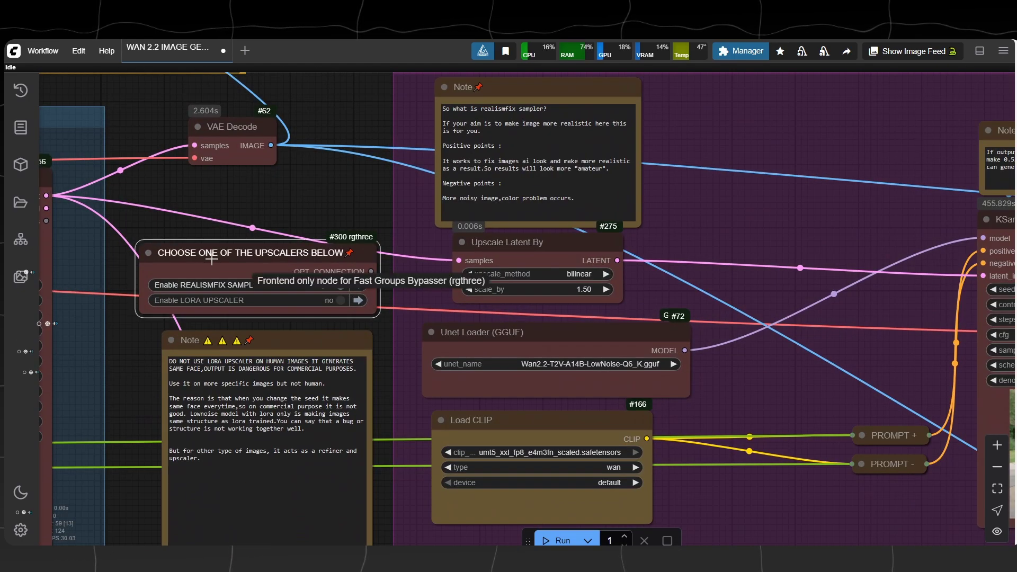
{"action": "left_click", "coordinate": [352, 212]}
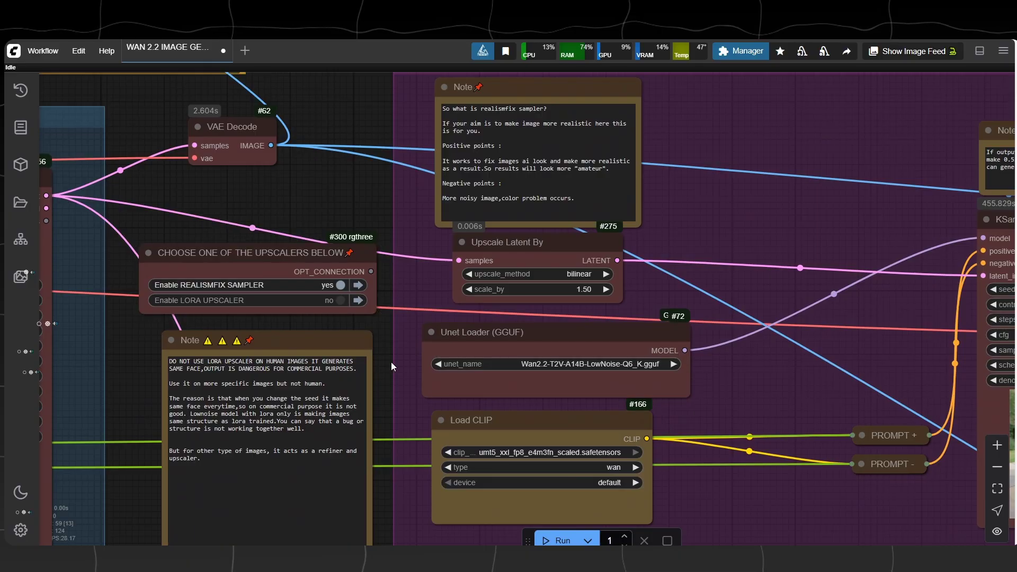
Look over the LoRA upscaler warning note and the full node layout of the REALISMFIX SAMPLER group
{"action": "left_click_drag", "start_coordinate": [387, 374], "coordinate": [386, 322]}
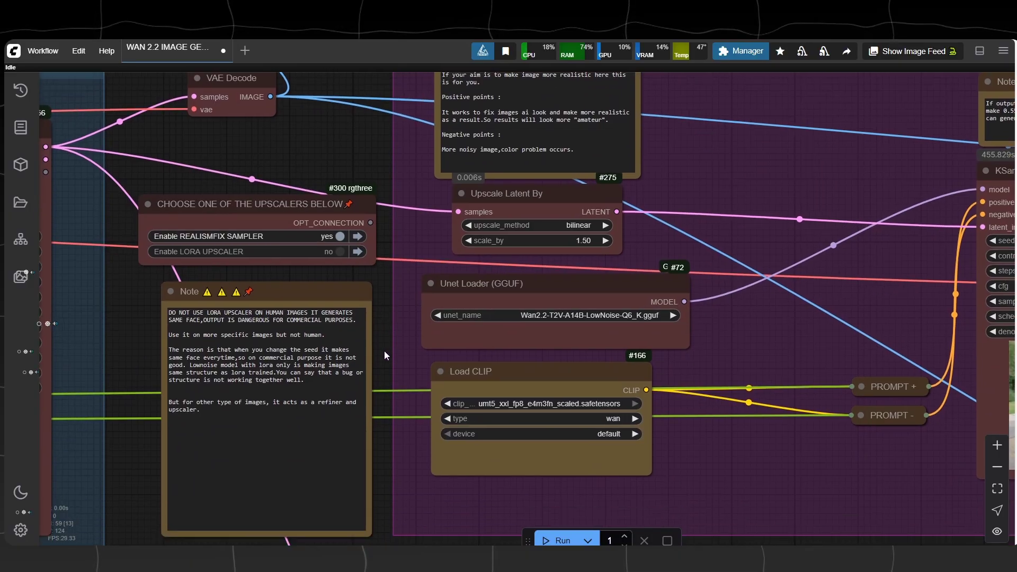
{"action": "left_click_drag", "start_coordinate": [385, 356], "coordinate": [165, 367]}
{"action": "scroll", "coordinate": [400, 297], "scroll_direction": "down", "scroll_amount": 1}
{"action": "scroll", "coordinate": [312, 315], "scroll_direction": "down", "scroll_amount": 4}
{"action": "left_click", "coordinate": [273, 157]}
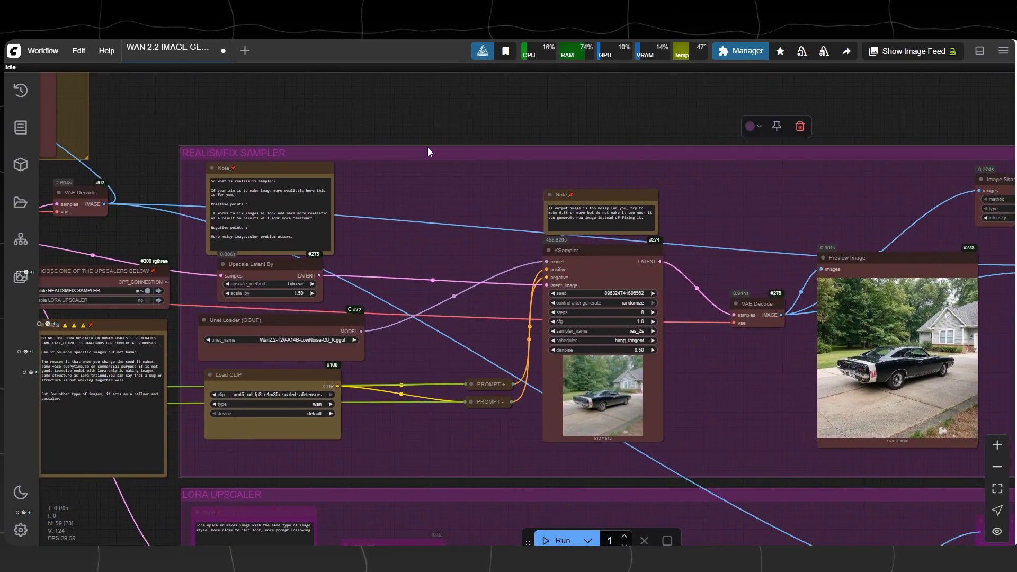
{"action": "left_click", "coordinate": [470, 124]}
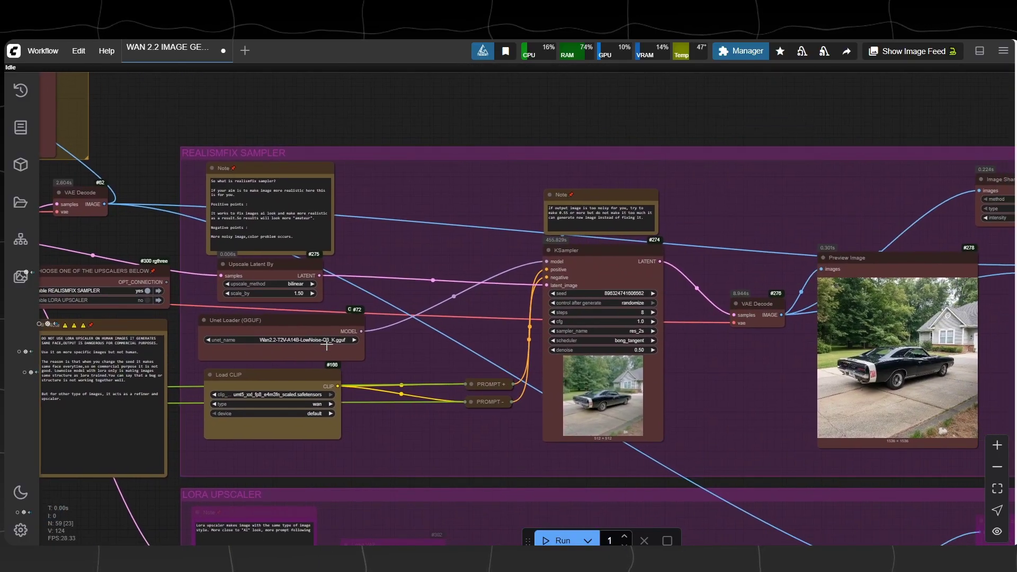
Examine the Unet Loader (GGUF) and Upscale Latent By nodes in the REALISMFIX SAMPLER group and their connections
{"action": "scroll", "coordinate": [327, 345], "scroll_direction": "up", "scroll_amount": 1}
{"action": "left_click", "coordinate": [317, 375]}
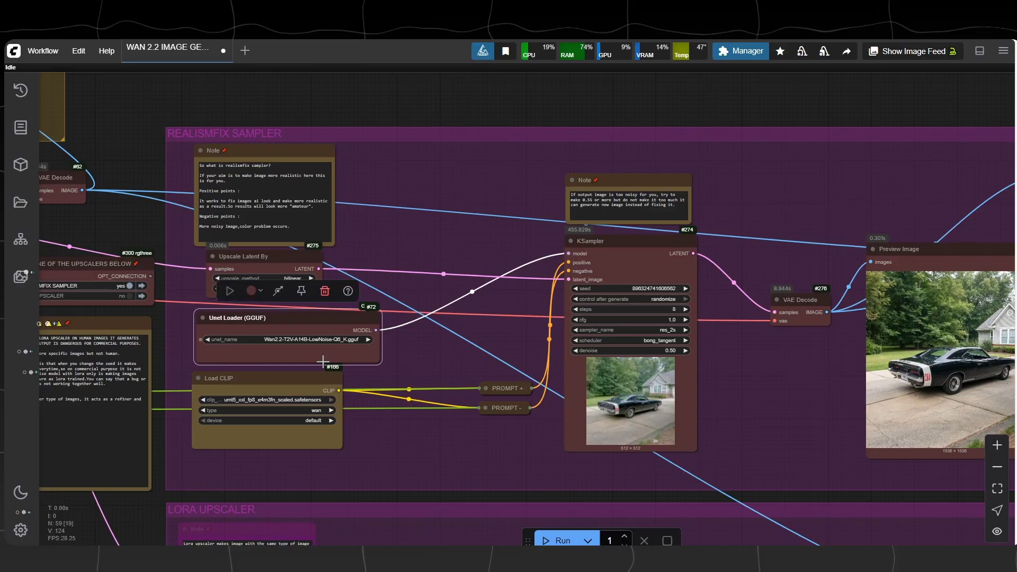
{"action": "left_click", "coordinate": [478, 347]}
{"action": "left_click", "coordinate": [269, 260]}
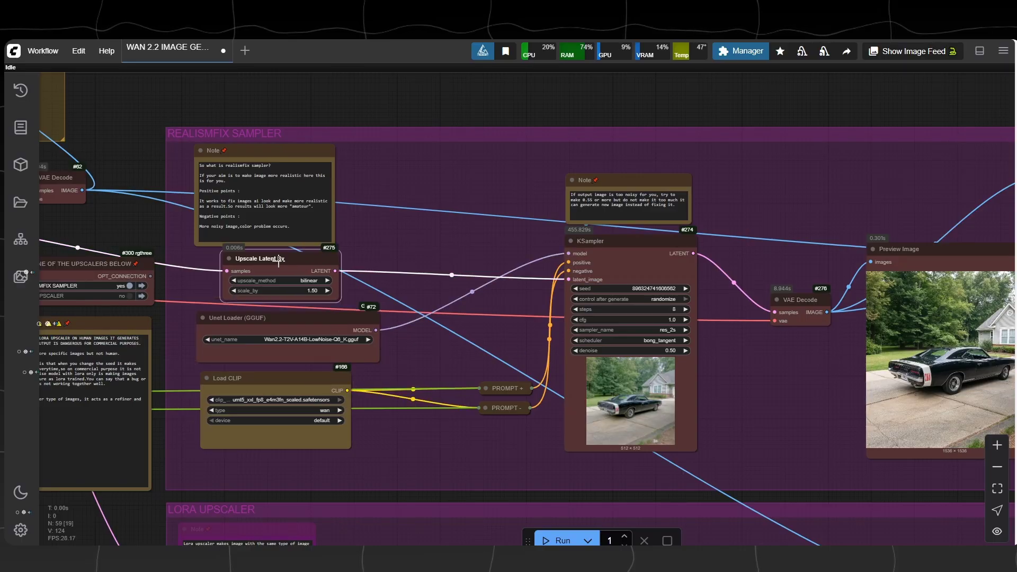
{"action": "left_click", "coordinate": [409, 247]}
Examine the REALISMFIX KSampler's steps, cfg, sampler, scheduler and denoise settings together with its prompt inputs
{"action": "scroll", "coordinate": [848, 382], "scroll_direction": "up", "scroll_amount": 4}
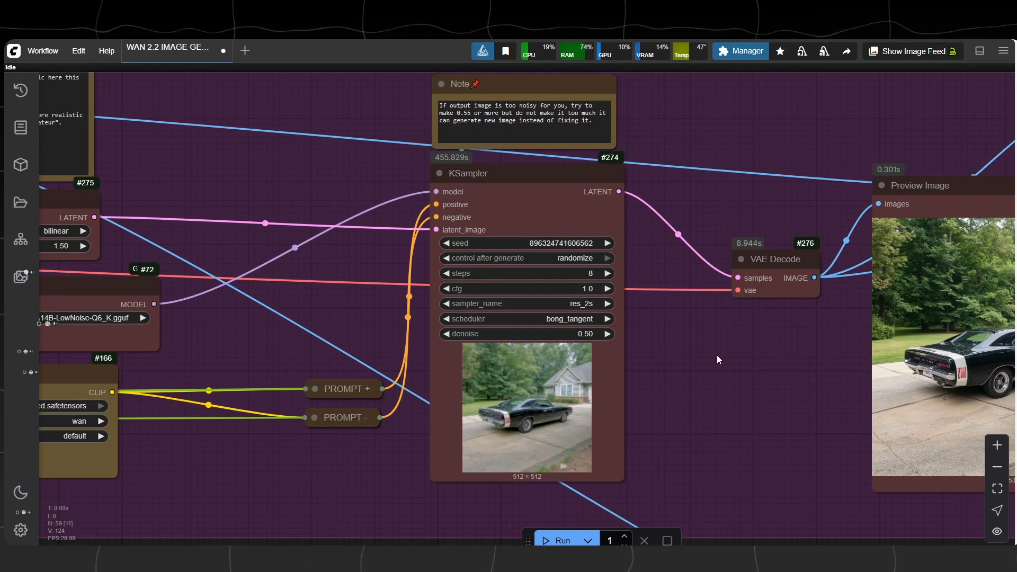
{"action": "left_click", "coordinate": [591, 399]}
{"action": "scroll", "coordinate": [596, 286], "scroll_direction": "up", "scroll_amount": 3}
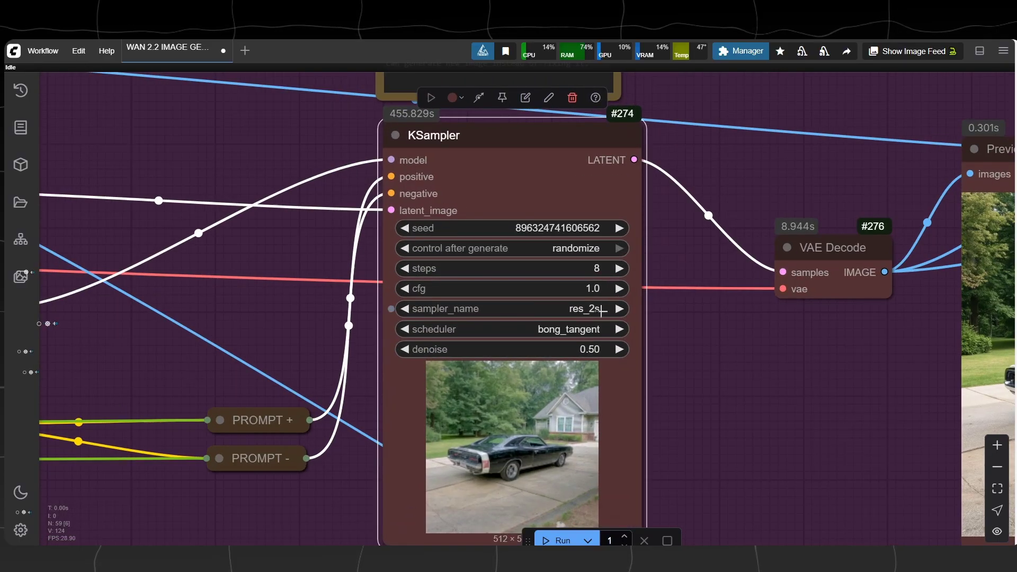
{"action": "scroll", "coordinate": [446, 253], "scroll_direction": "down", "scroll_amount": 3}
{"action": "scroll", "coordinate": [325, 322], "scroll_direction": "down", "scroll_amount": 3}
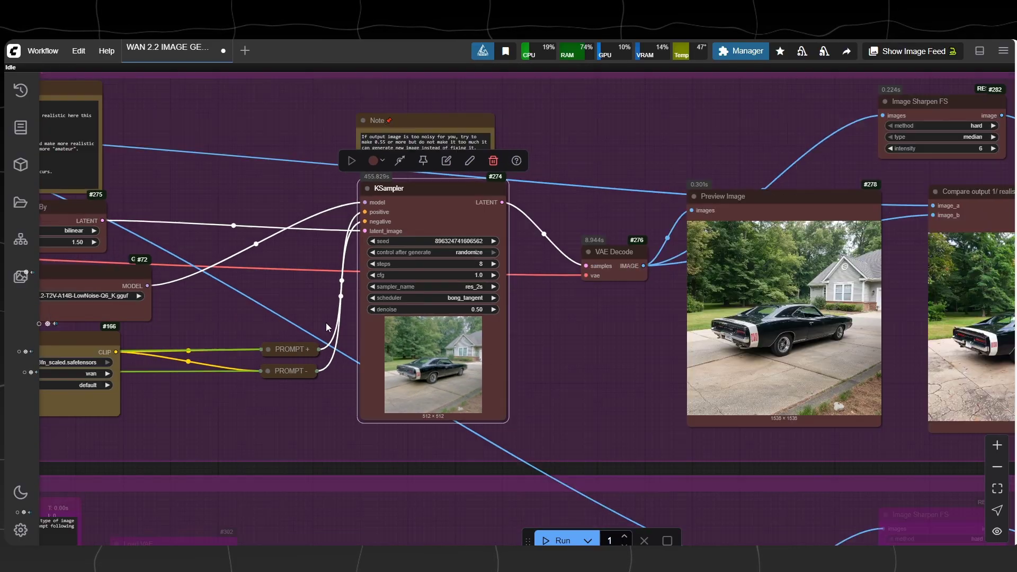
{"action": "scroll", "coordinate": [326, 323], "scroll_direction": "up", "scroll_amount": 5}
{"action": "scroll", "coordinate": [497, 323], "scroll_direction": "down", "scroll_amount": 4}
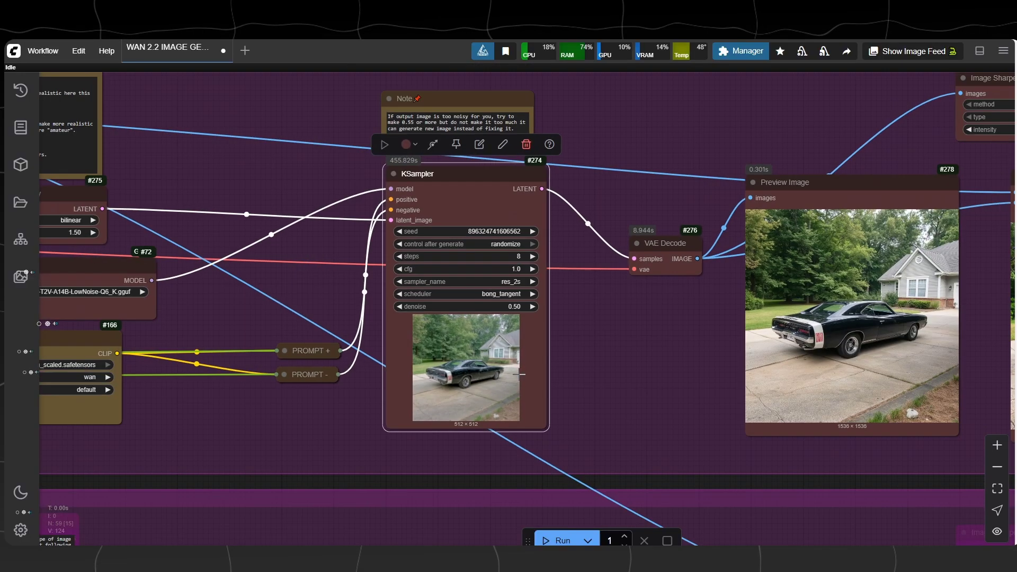
{"action": "scroll", "coordinate": [472, 175], "scroll_direction": "up", "scroll_amount": 4}
Check the note about noisy output, try a denoise of 0.55 on the REALISMFIX KSampler, and set it back to 0.50
{"action": "left_click", "coordinate": [493, 100]}
{"action": "left_click_drag", "start_coordinate": [415, 127], "coordinate": [475, 131]}
{"action": "scroll", "coordinate": [516, 417], "scroll_direction": "up", "scroll_amount": 3}
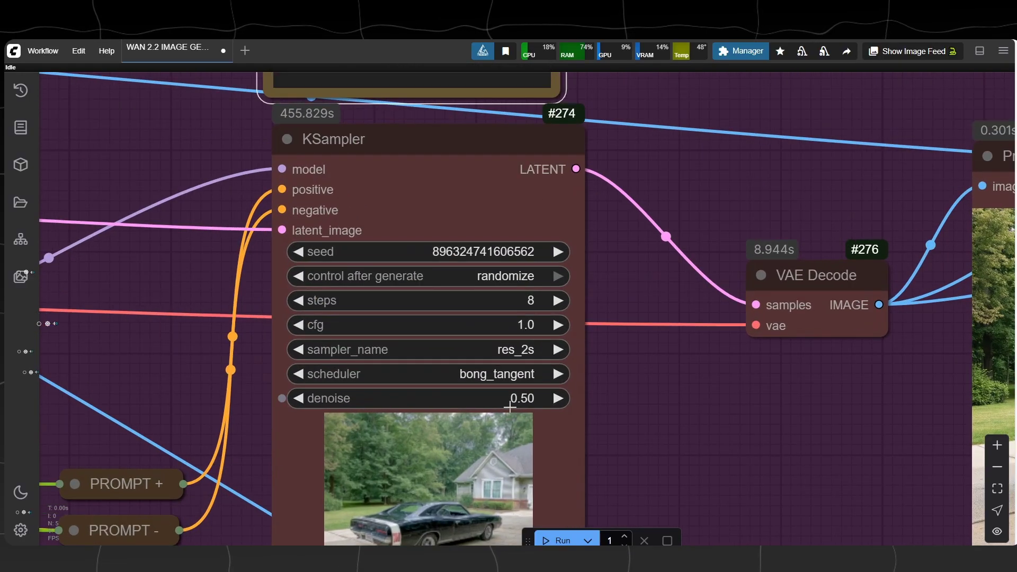
{"action": "left_click_drag", "start_coordinate": [509, 407], "coordinate": [511, 406]}
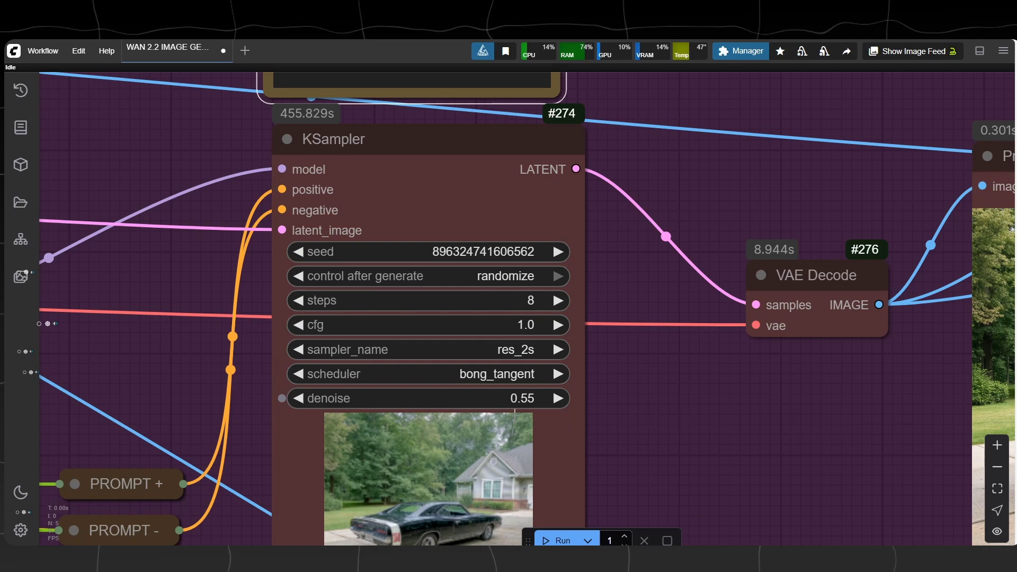
{"action": "left_click", "coordinate": [518, 418]}
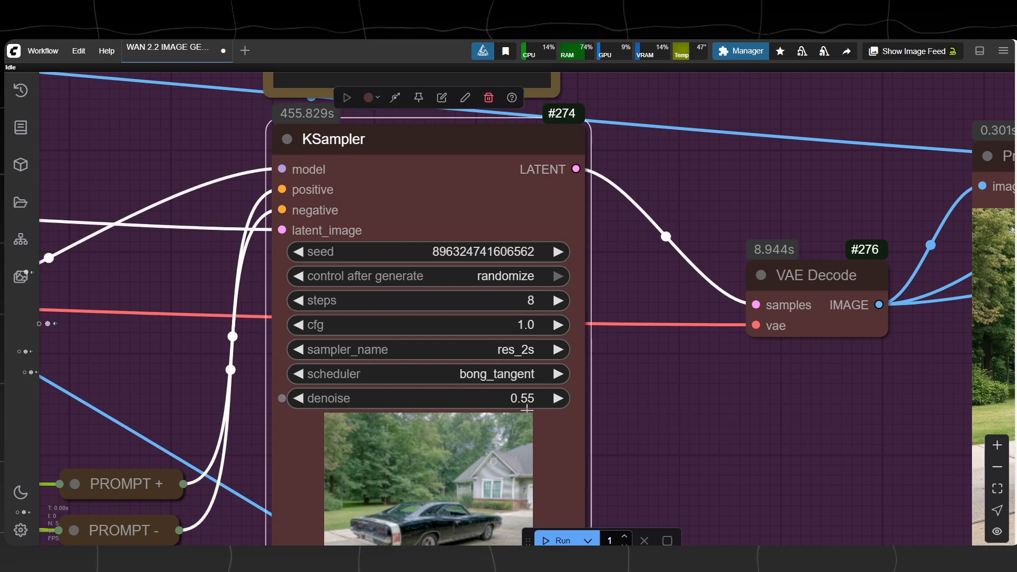
{"action": "left_click_drag", "start_coordinate": [521, 402], "coordinate": [522, 403]}
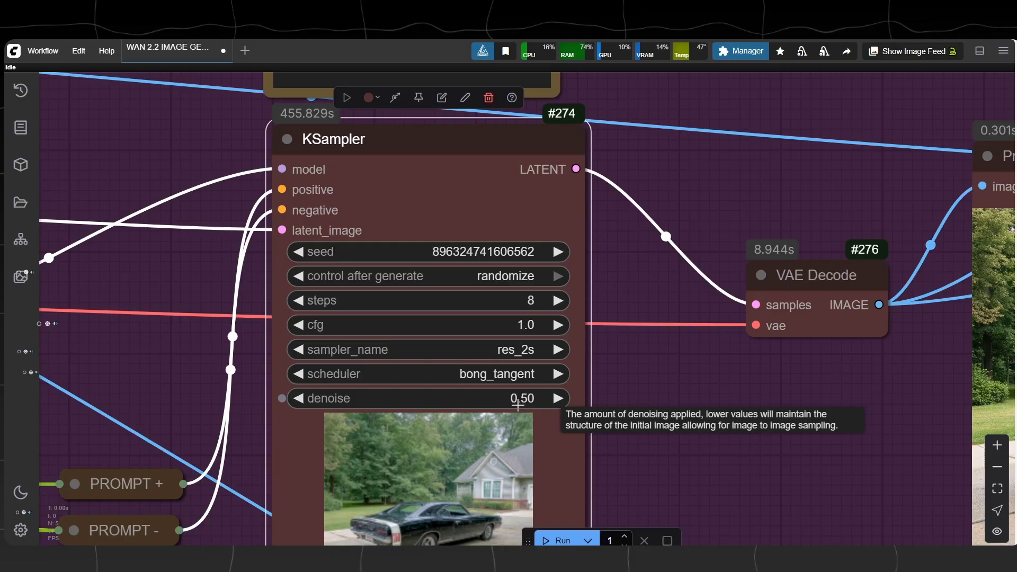
{"action": "left_click", "coordinate": [654, 404]}
Open the list of samplers in the REALISMFIX KSampler and close it without choosing another one
{"action": "scroll", "coordinate": [296, 199], "scroll_direction": "down", "scroll_amount": 5}
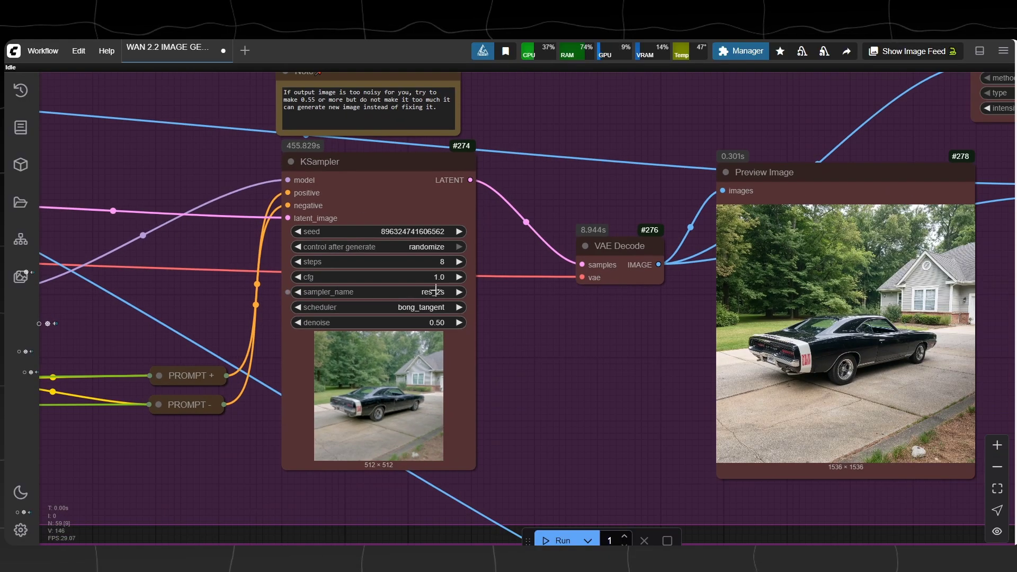
{"action": "left_click", "coordinate": [413, 307]}
{"action": "left_click", "coordinate": [404, 295]}
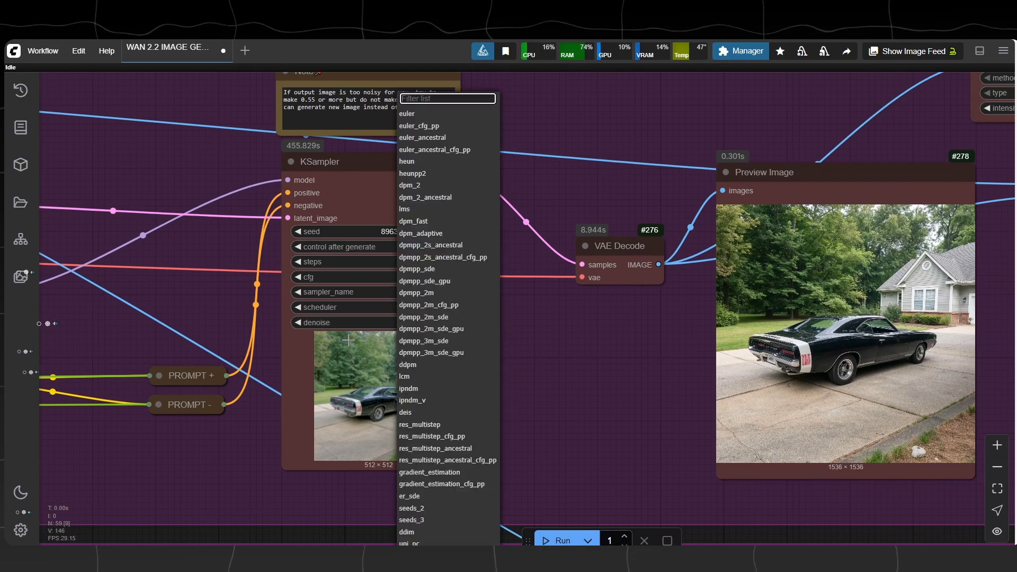
{"action": "left_click", "coordinate": [322, 374]}
Inspect the Image Sharpen FS node and the preview, comparison and sharpened output pictures of the REALISMFIX SAMPLER group
{"action": "scroll", "coordinate": [133, 273], "scroll_direction": "down", "scroll_amount": 9}
{"action": "scroll", "coordinate": [683, 304], "scroll_direction": "up", "scroll_amount": 4}
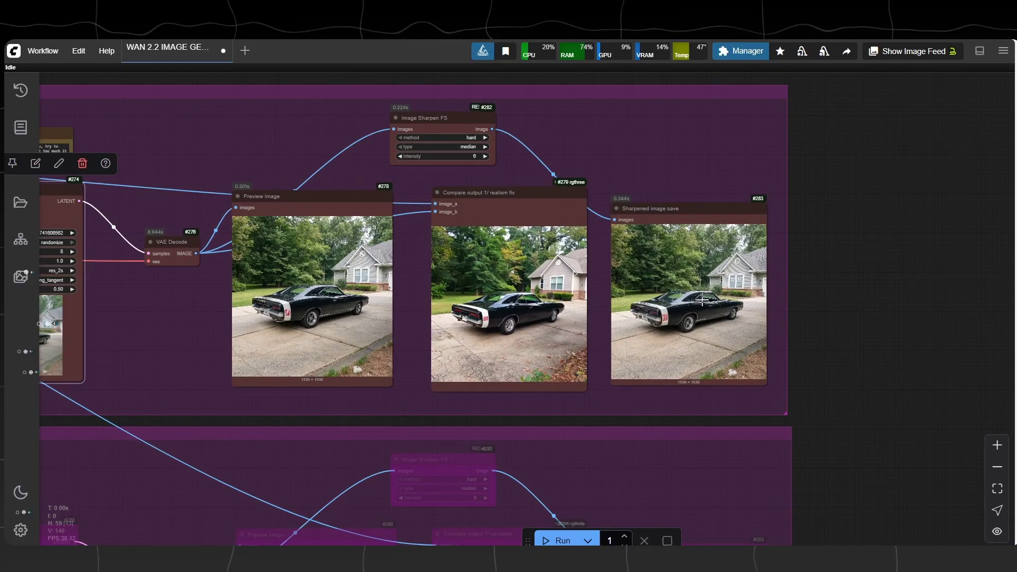
{"action": "left_click", "coordinate": [466, 117]}
{"action": "scroll", "coordinate": [514, 422], "scroll_direction": "up", "scroll_amount": 10}
{"action": "scroll", "coordinate": [514, 422], "scroll_direction": "down", "scroll_amount": 4}
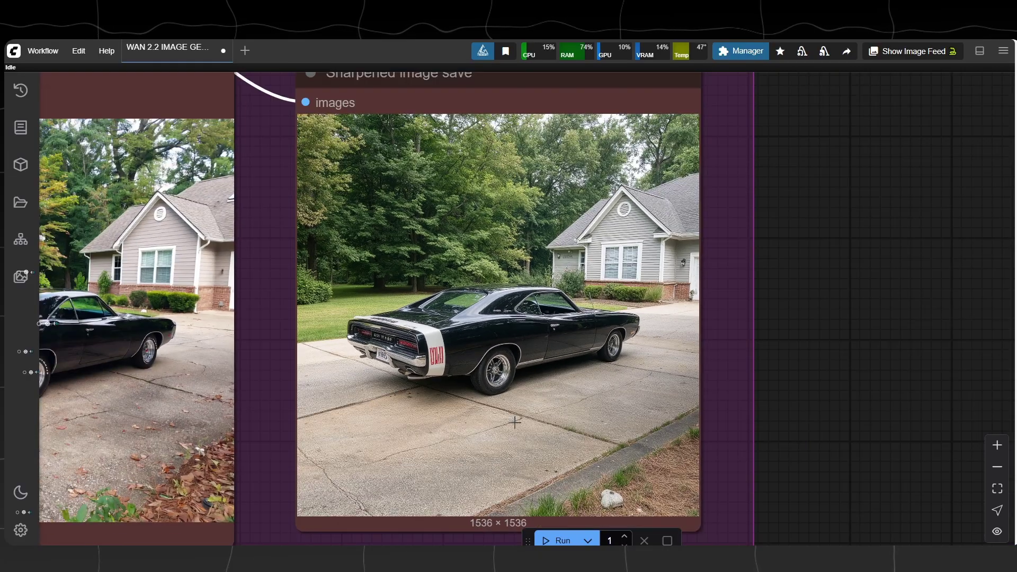
{"action": "scroll", "coordinate": [771, 200], "scroll_direction": "down", "scroll_amount": 11}
{"action": "left_click", "coordinate": [277, 257]}
{"action": "scroll", "coordinate": [783, 188], "scroll_direction": "down", "scroll_amount": 5}
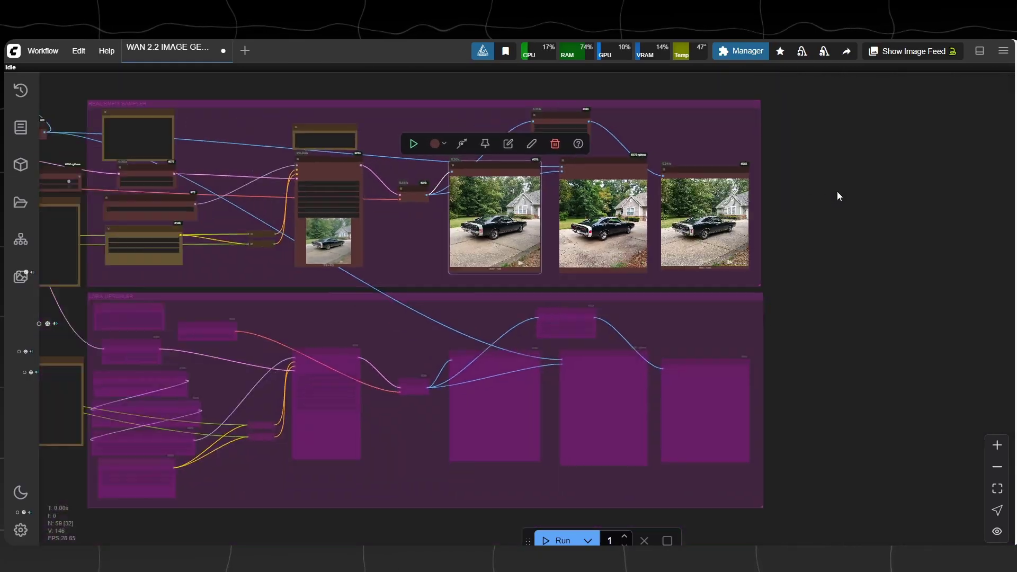
Examine the bypassed LORA UPSCALER group and the short note at its start
{"action": "scroll", "coordinate": [836, 191], "scroll_direction": "down", "scroll_amount": 2}
{"action": "scroll", "coordinate": [398, 266], "scroll_direction": "up", "scroll_amount": 7}
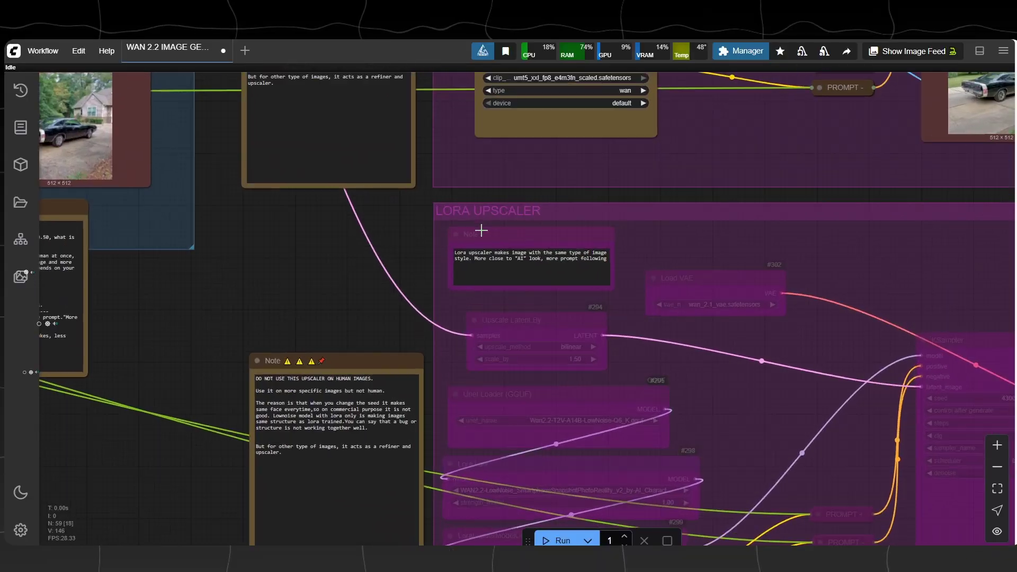
{"action": "scroll", "coordinate": [481, 230], "scroll_direction": "up", "scroll_amount": 2}
{"action": "double_click", "coordinate": [484, 212]}
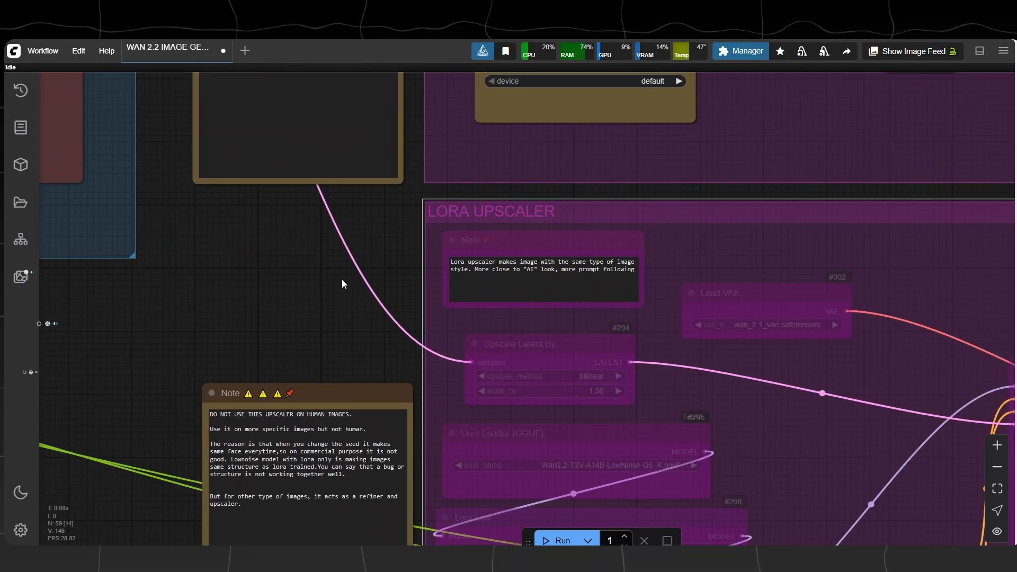
{"action": "left_click_drag", "start_coordinate": [345, 284], "coordinate": [395, 188]}
{"action": "scroll", "coordinate": [323, 325], "scroll_direction": "up", "scroll_amount": 2}
{"action": "scroll", "coordinate": [322, 326], "scroll_direction": "down", "scroll_amount": 2}
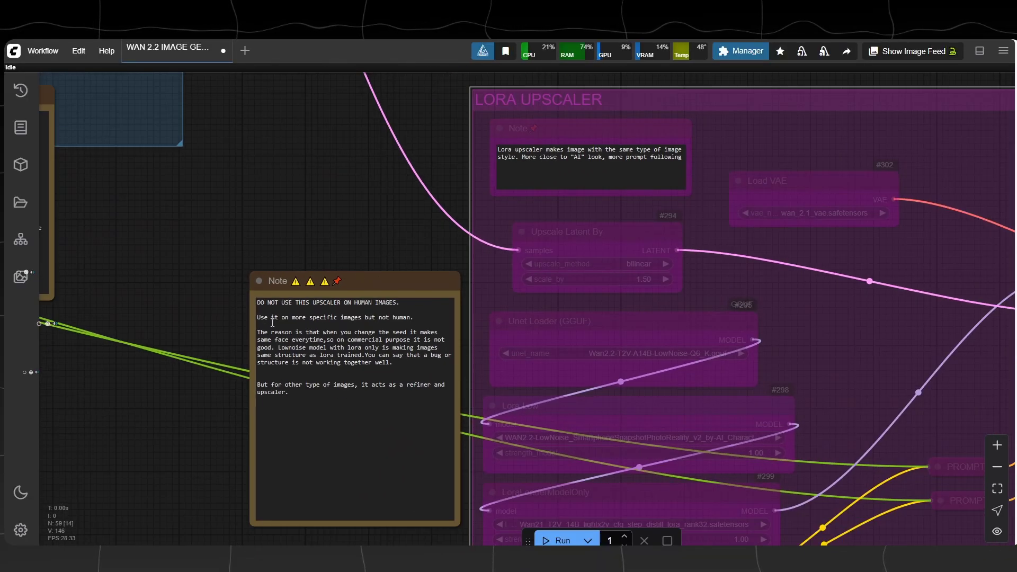
Read the warning note beside the LORA UPSCALER group about which kinds of images to use it on
{"action": "scroll", "coordinate": [323, 326], "scroll_direction": "up", "scroll_amount": 3}
{"action": "double_click", "coordinate": [258, 291]}
{"action": "left_click_drag", "start_coordinate": [285, 293], "coordinate": [479, 295]}
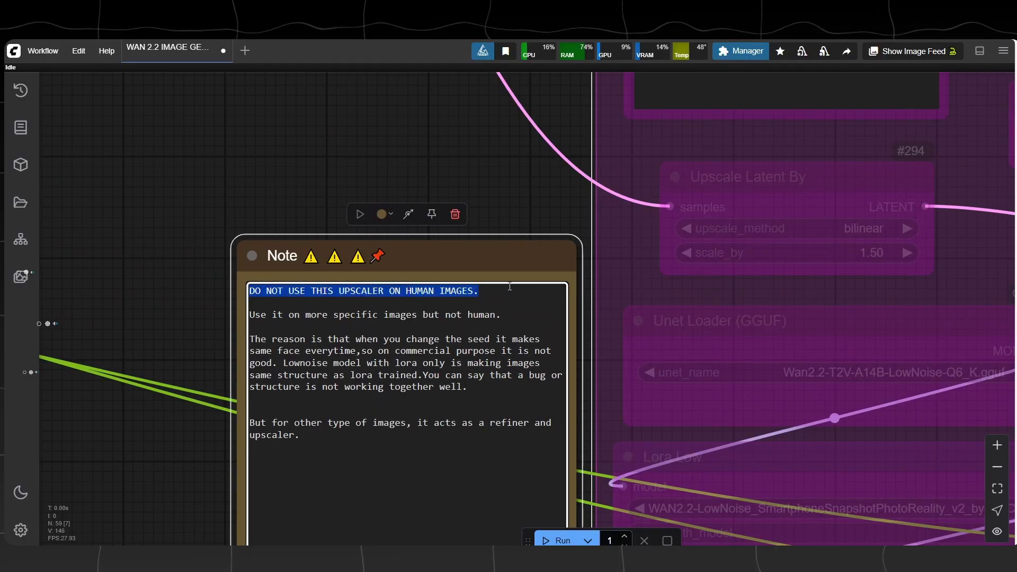
{"action": "left_click", "coordinate": [484, 295]}
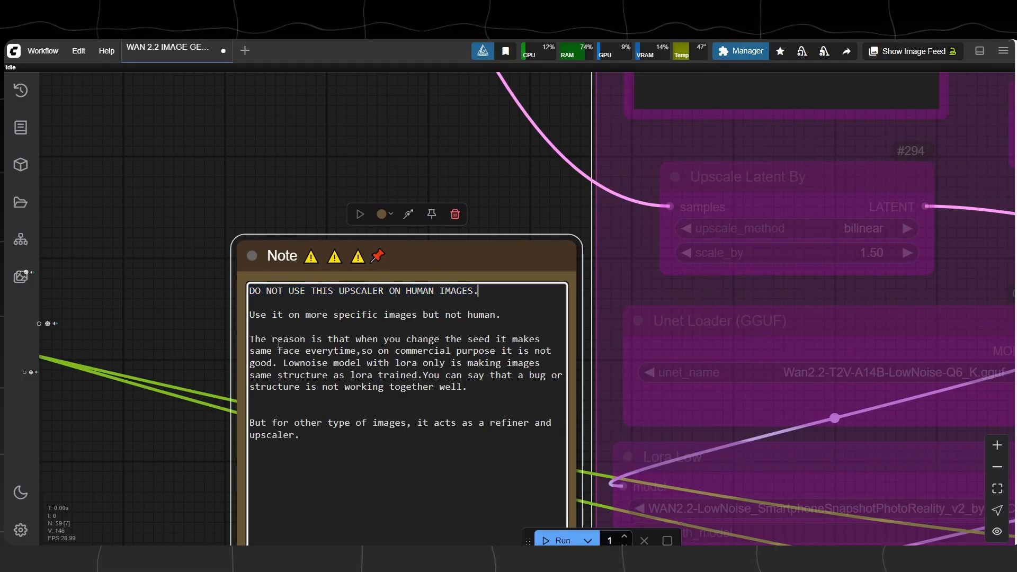
{"action": "left_click", "coordinate": [185, 326]}
{"action": "left_click_drag", "start_coordinate": [189, 332], "coordinate": [164, 245]}
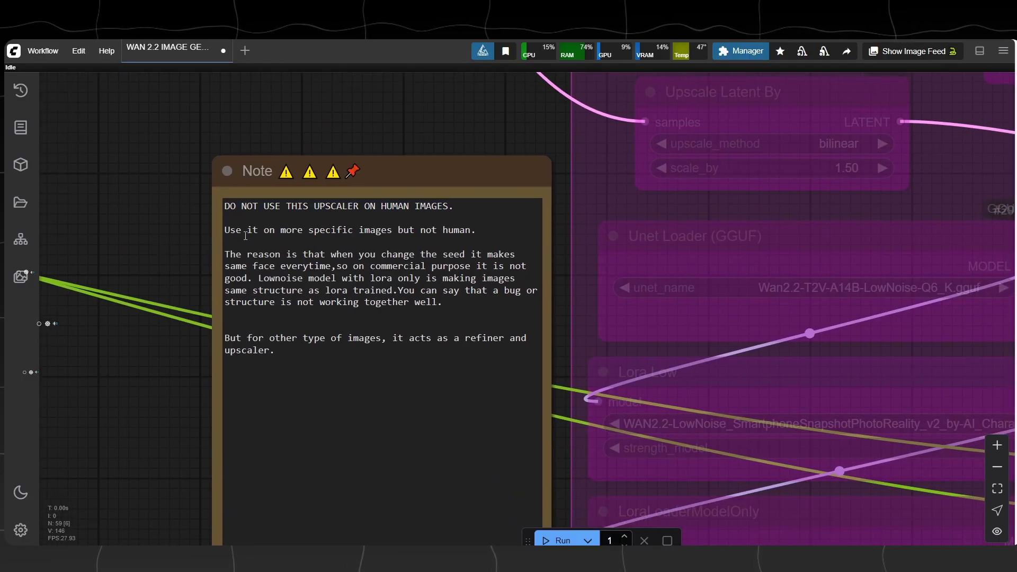
{"action": "left_click_drag", "start_coordinate": [246, 235], "coordinate": [431, 230]}
{"action": "left_click", "coordinate": [338, 395]}
{"action": "scroll", "coordinate": [310, 295], "scroll_direction": "down", "scroll_amount": 1}
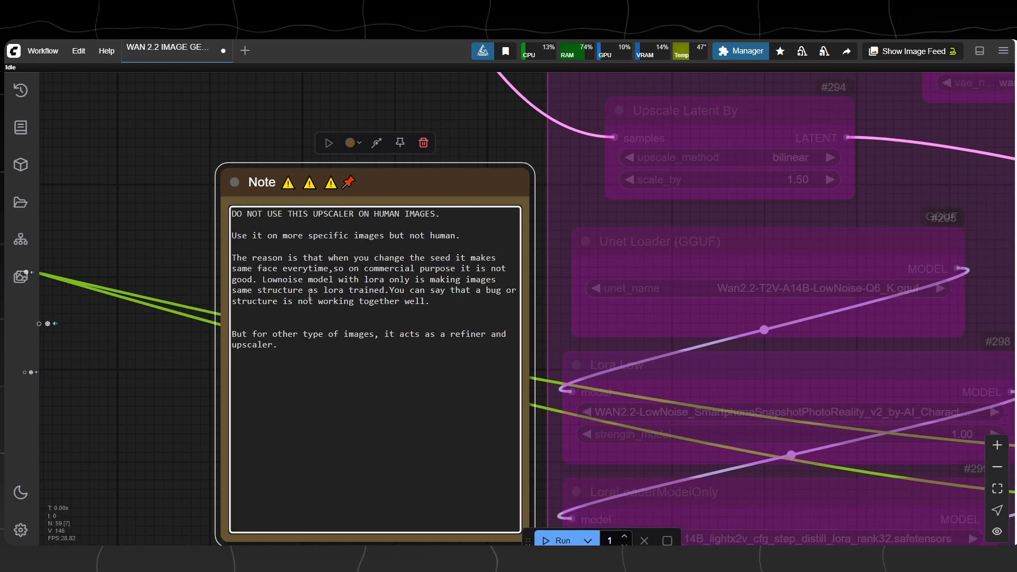
Enable the bypassed nodes of the LORA UPSCALER group
{"action": "scroll", "coordinate": [310, 295], "scroll_direction": "down", "scroll_amount": 9}
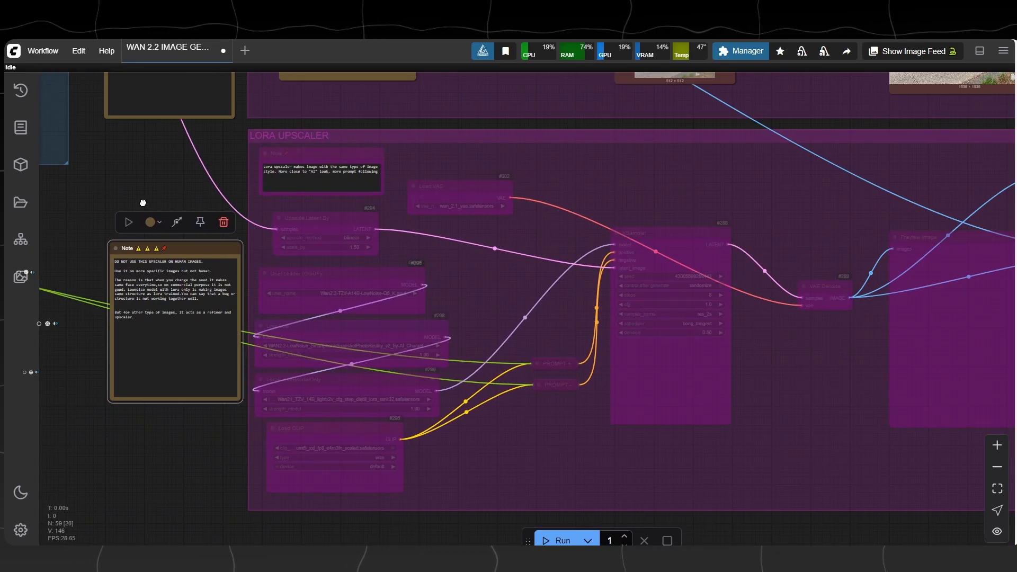
{"action": "left_click_drag", "start_coordinate": [143, 203], "coordinate": [155, 146]}
{"action": "left_click", "coordinate": [280, 134]}
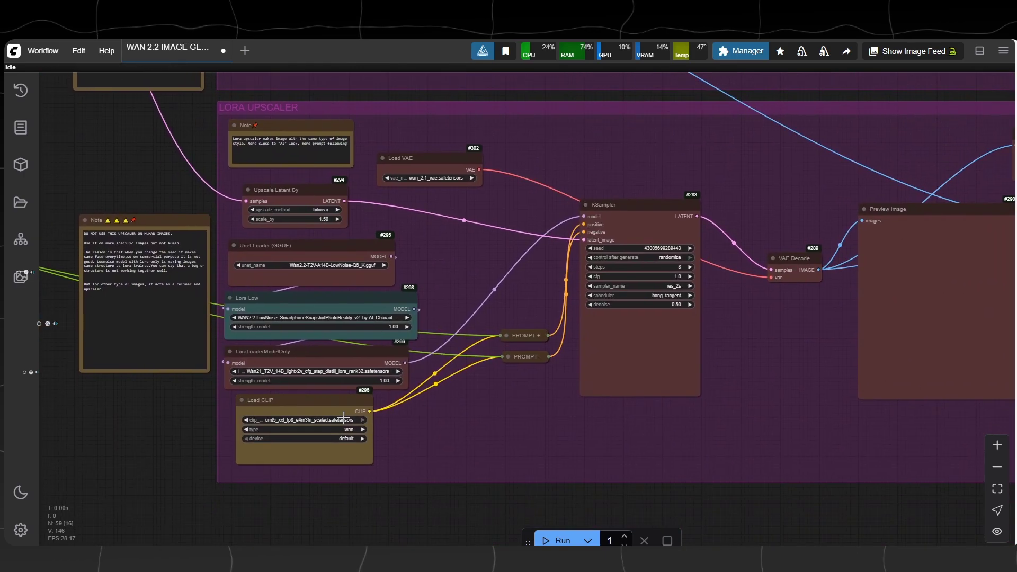
Examine the Unet Loader (GGUF), Lora Low and LoraLoaderModelOnly nodes in the LORA UPSCALER group
{"action": "scroll", "coordinate": [358, 425], "scroll_direction": "up", "scroll_amount": 2}
{"action": "left_click_drag", "start_coordinate": [372, 274], "coordinate": [375, 275]}
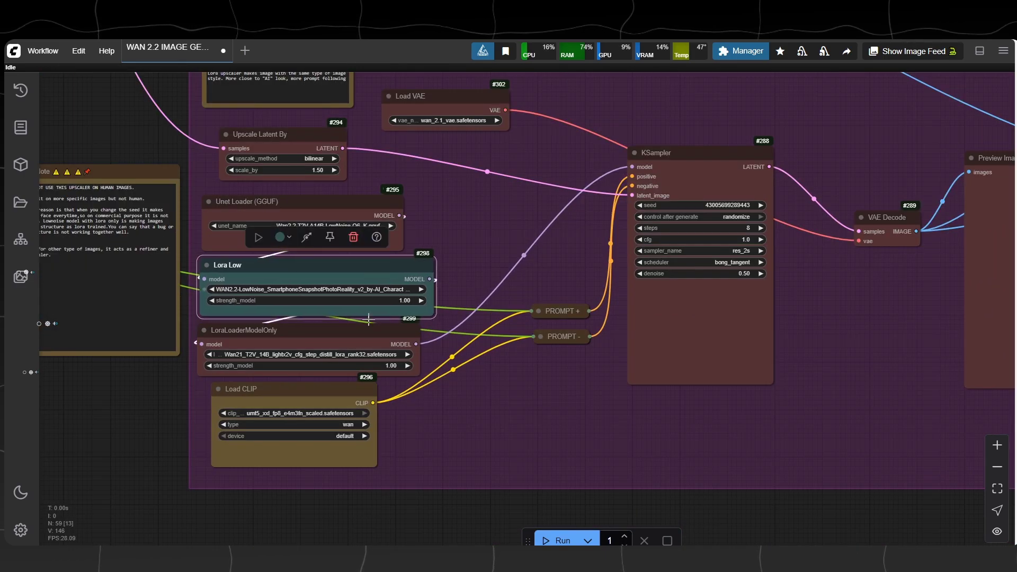
{"action": "left_click_drag", "start_coordinate": [358, 338], "coordinate": [363, 337]}
{"action": "left_click", "coordinate": [459, 274]}
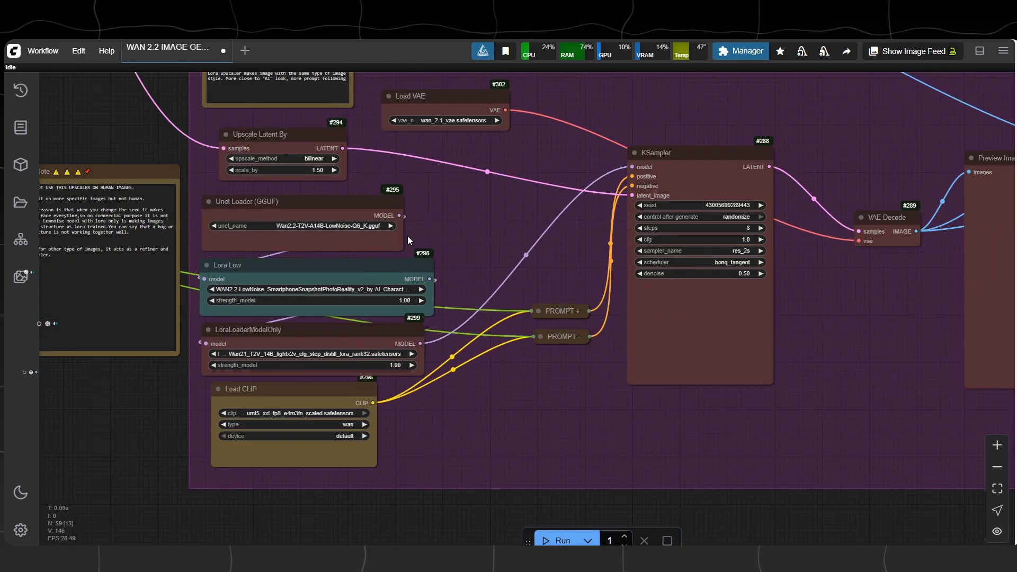
{"action": "left_click_drag", "start_coordinate": [345, 209], "coordinate": [352, 211]}
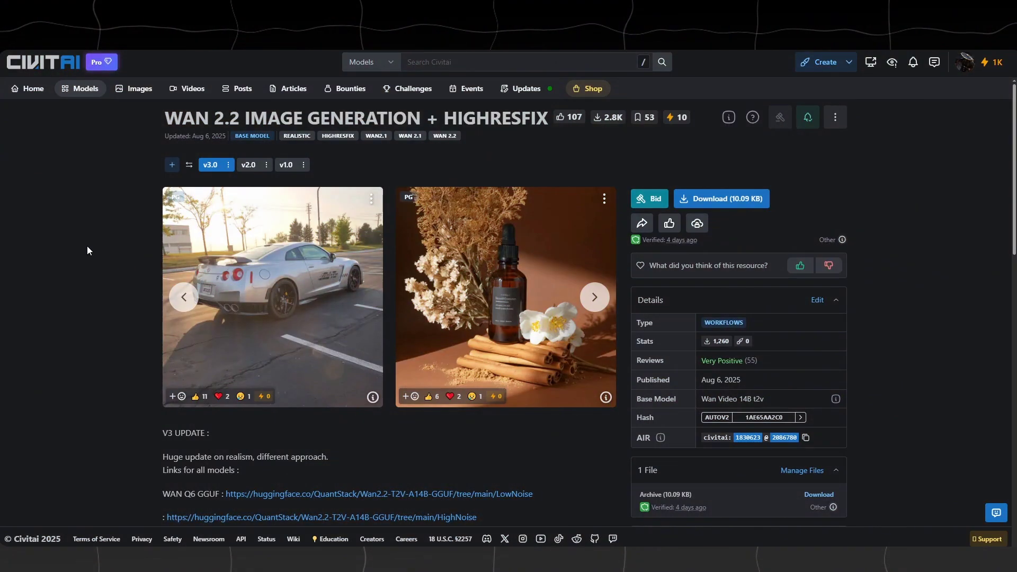
On the workflow's Civitai page, show version v2.0 and browse through its sample images
{"action": "left_click", "coordinate": [253, 167]}
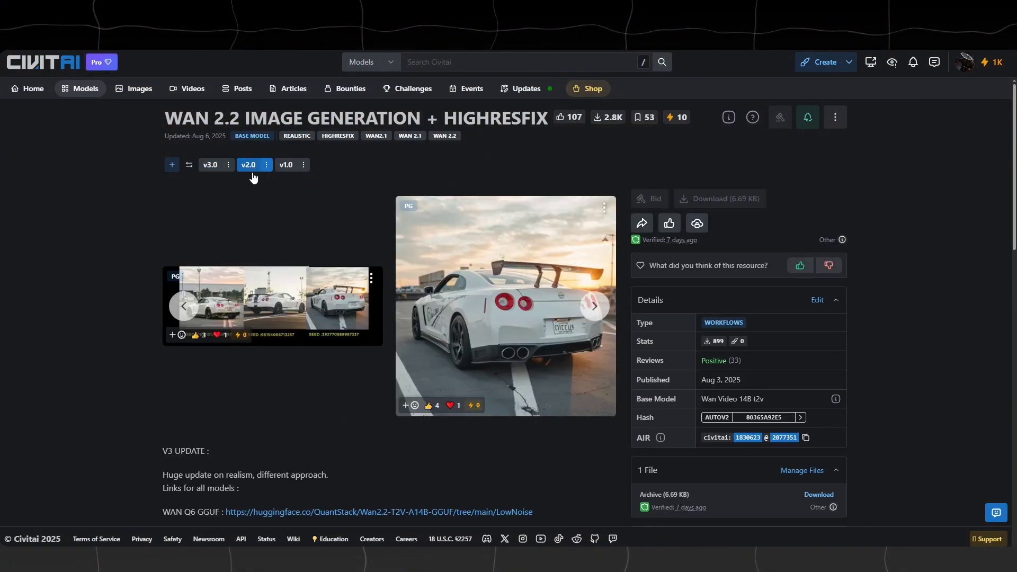
{"action": "left_click", "coordinate": [594, 306]}
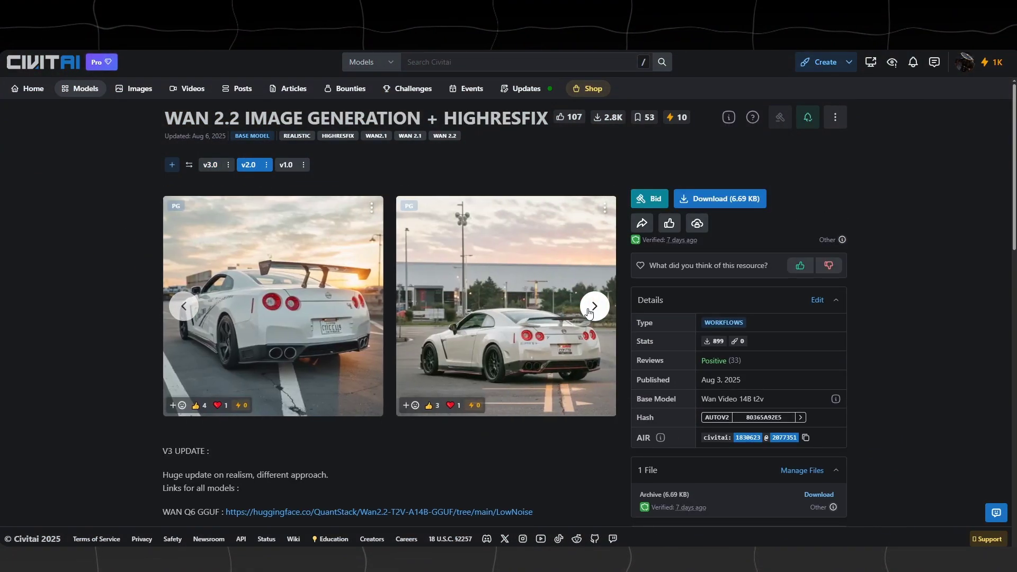
{"action": "left_click", "coordinate": [594, 306]}
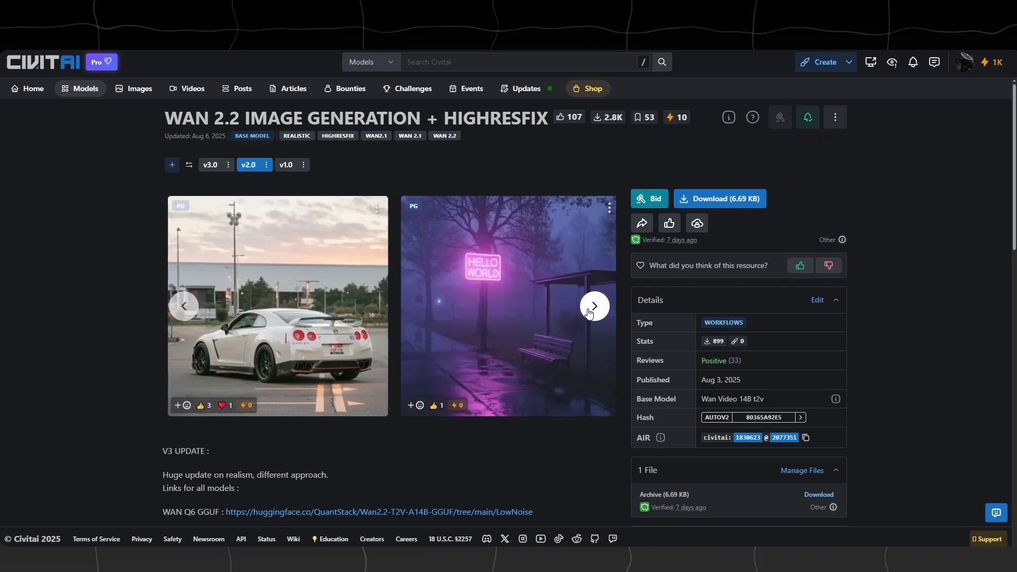
{"action": "left_click", "coordinate": [594, 306]}
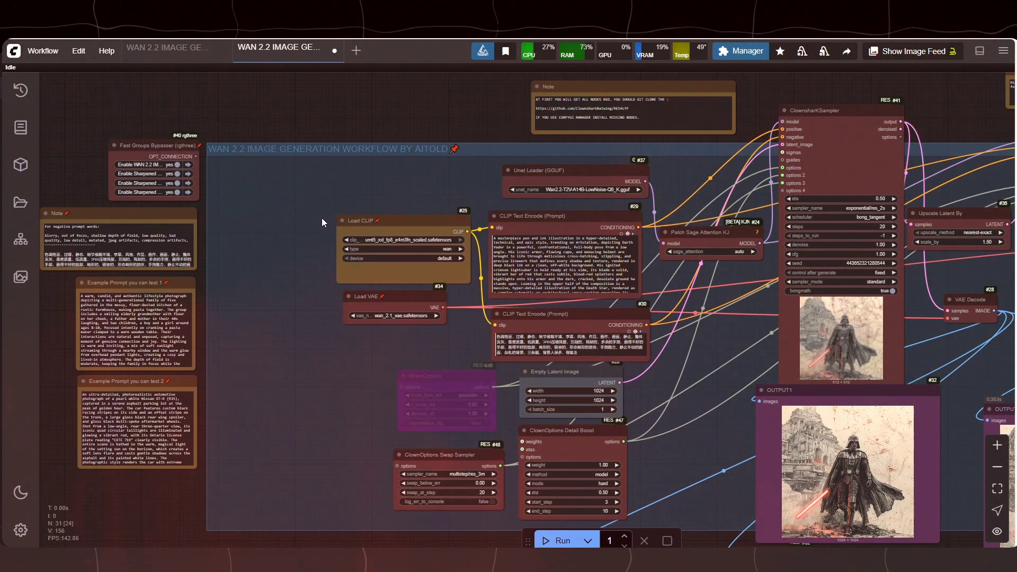
Examine the Unet Loader (GGUF), prompt and Patch Sage Attention KJ nodes in the WAN 2.2 image generation group
{"action": "left_click_drag", "start_coordinate": [370, 113], "coordinate": [221, 114]}
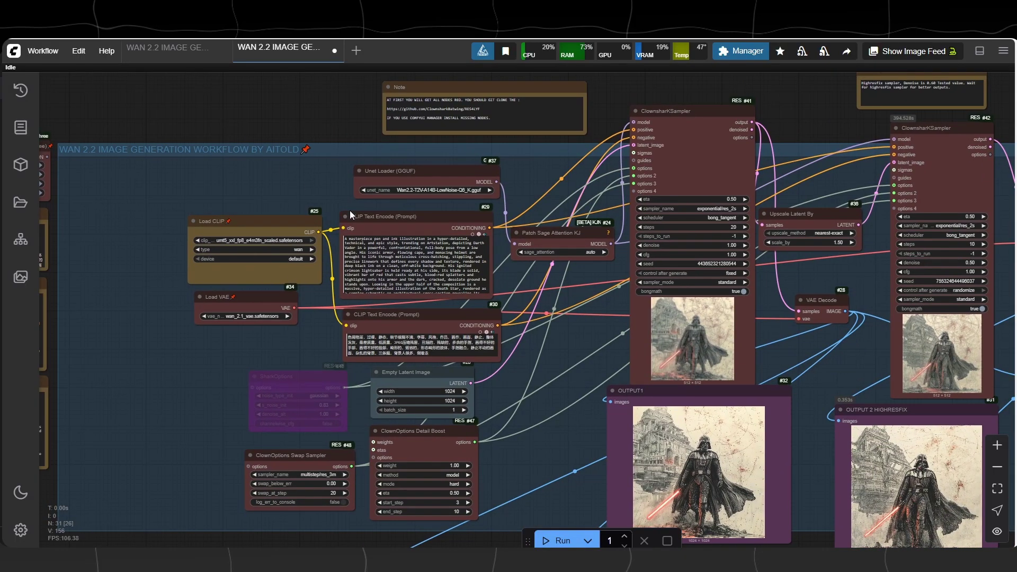
{"action": "scroll", "coordinate": [183, 233], "scroll_direction": "up", "scroll_amount": 3}
{"action": "left_click_drag", "start_coordinate": [504, 154], "coordinate": [475, 154]}
{"action": "scroll", "coordinate": [475, 154], "scroll_direction": "up", "scroll_amount": 2}
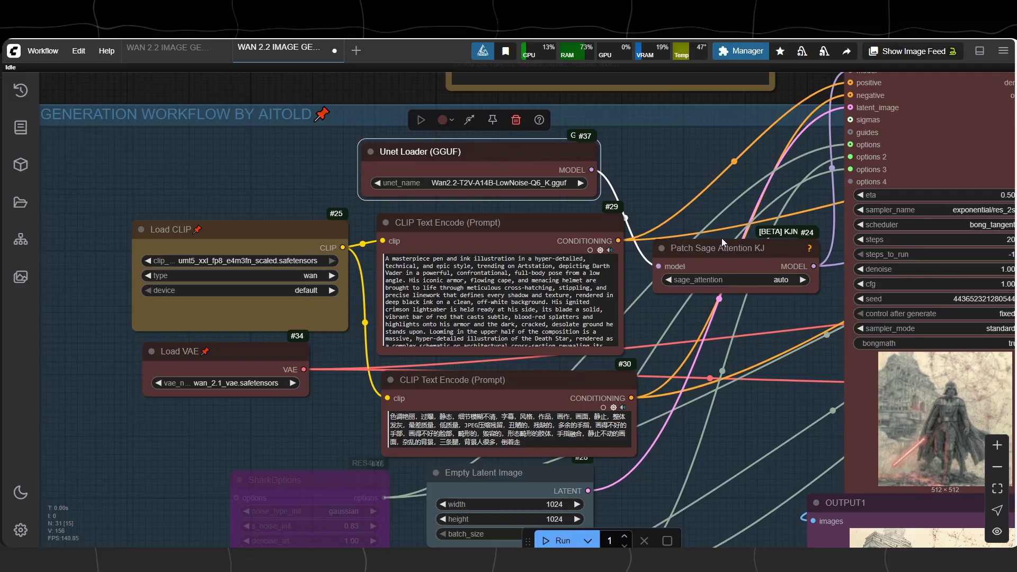
{"action": "left_click_drag", "start_coordinate": [721, 246], "coordinate": [718, 244]}
{"action": "scroll", "coordinate": [609, 285], "scroll_direction": "down", "scroll_amount": 2}
{"action": "scroll", "coordinate": [784, 276], "scroll_direction": "up", "scroll_amount": 5}
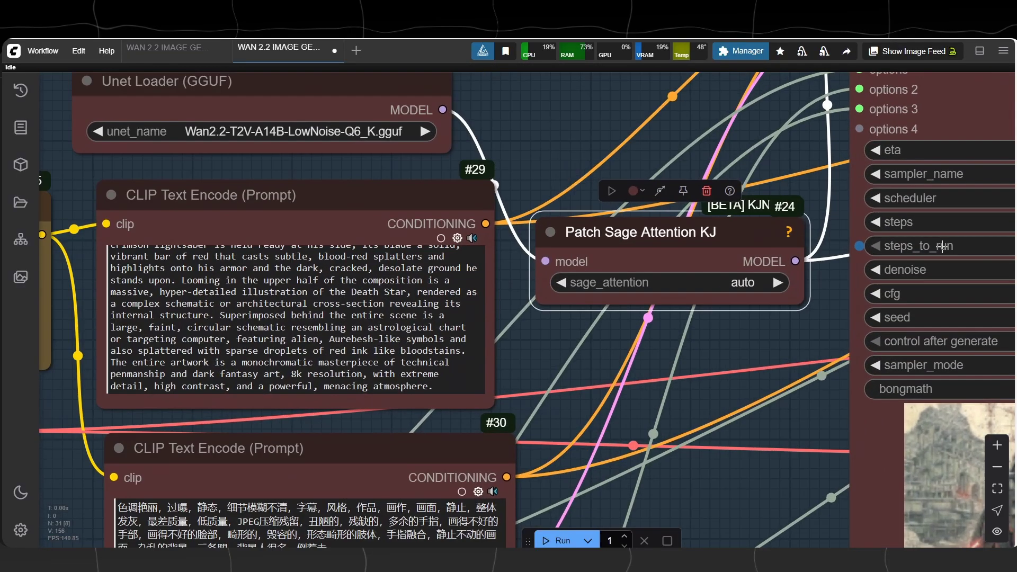
{"action": "scroll", "coordinate": [577, 263], "scroll_direction": "down", "scroll_amount": 3}
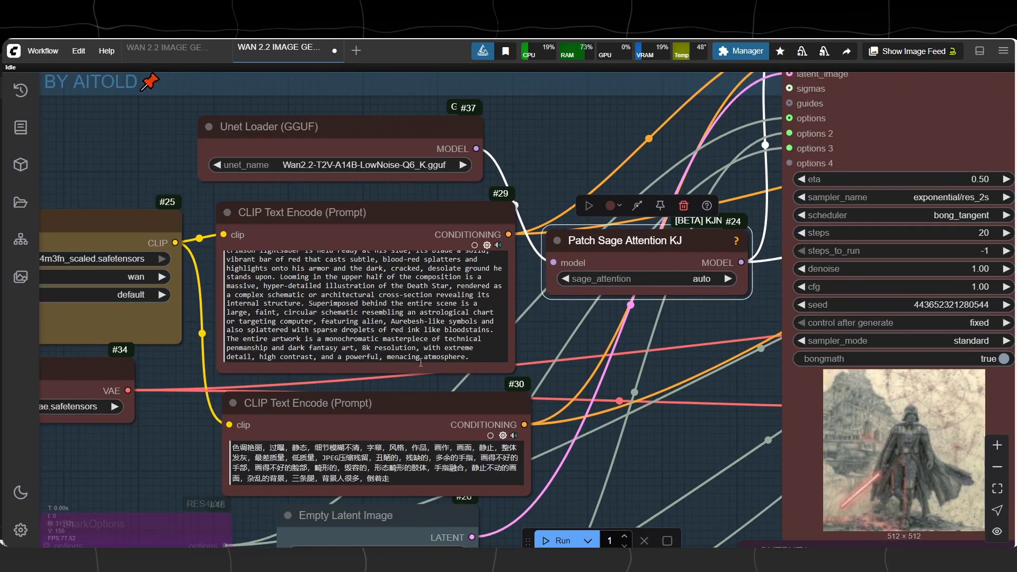
Bypass the Patch Sage Attention KJ node between the Unet Loader (GGUF) and the first ClownsharKSampler
{"action": "right_click", "coordinate": [661, 245]}
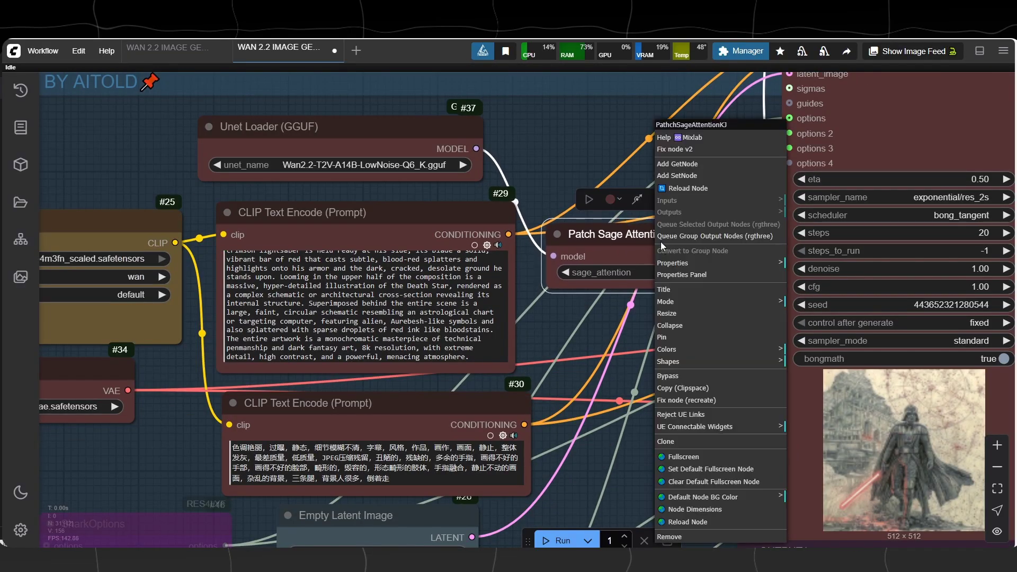
{"action": "left_click", "coordinate": [679, 377]}
{"action": "scroll", "coordinate": [569, 360], "scroll_direction": "down", "scroll_amount": 5}
{"action": "scroll", "coordinate": [655, 347], "scroll_direction": "up", "scroll_amount": 5}
{"action": "left_click_drag", "start_coordinate": [627, 258], "coordinate": [631, 266]}
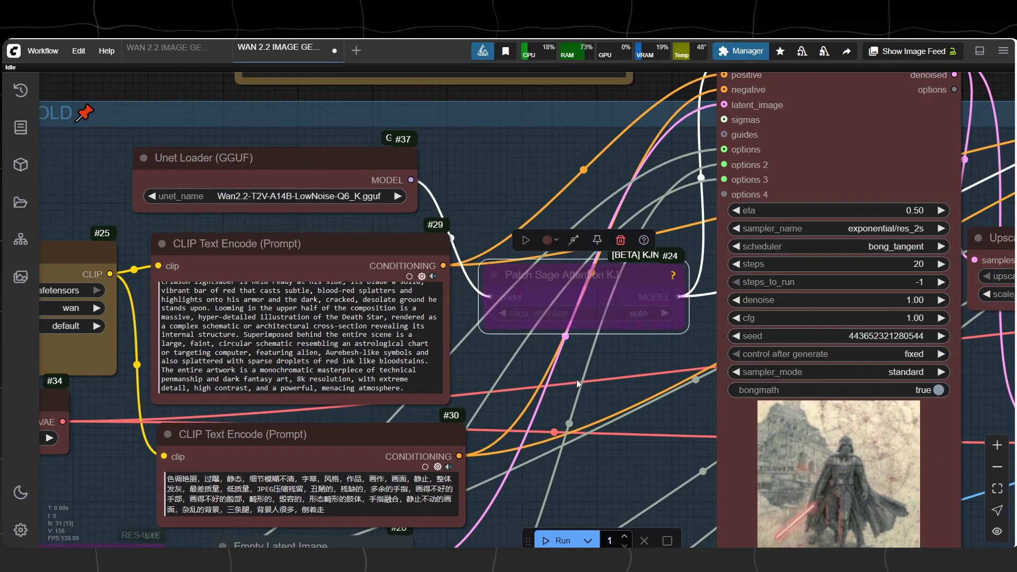
Review the installation note and the positive CLIP Text Encode (Prompt) node of the generation group
{"action": "scroll", "coordinate": [576, 379], "scroll_direction": "down", "scroll_amount": 5}
{"action": "scroll", "coordinate": [568, 193], "scroll_direction": "down", "scroll_amount": 5}
{"action": "scroll", "coordinate": [643, 178], "scroll_direction": "up", "scroll_amount": 6}
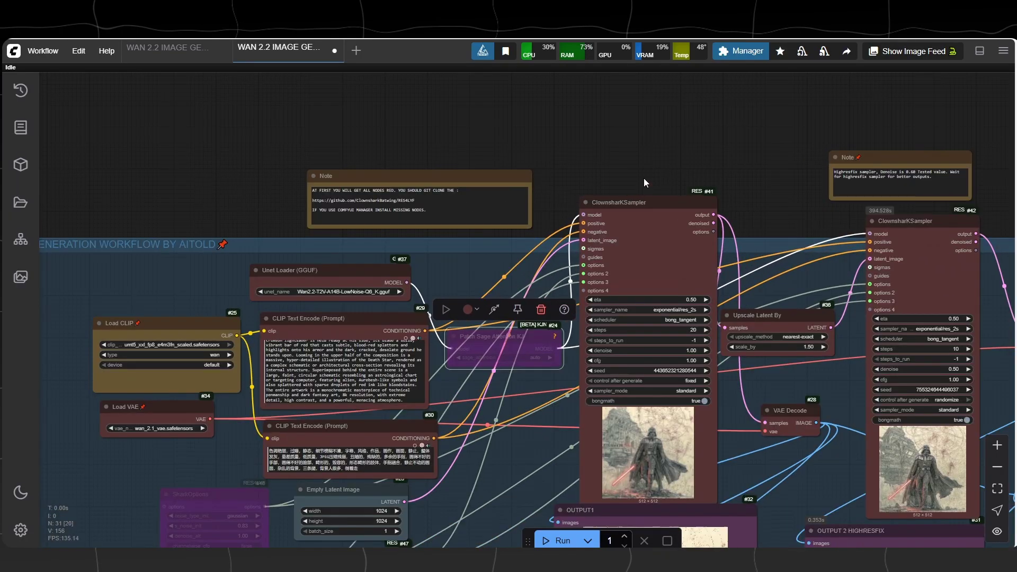
{"action": "left_click_drag", "start_coordinate": [585, 154], "coordinate": [745, 105]}
{"action": "scroll", "coordinate": [445, 297], "scroll_direction": "up", "scroll_amount": 3}
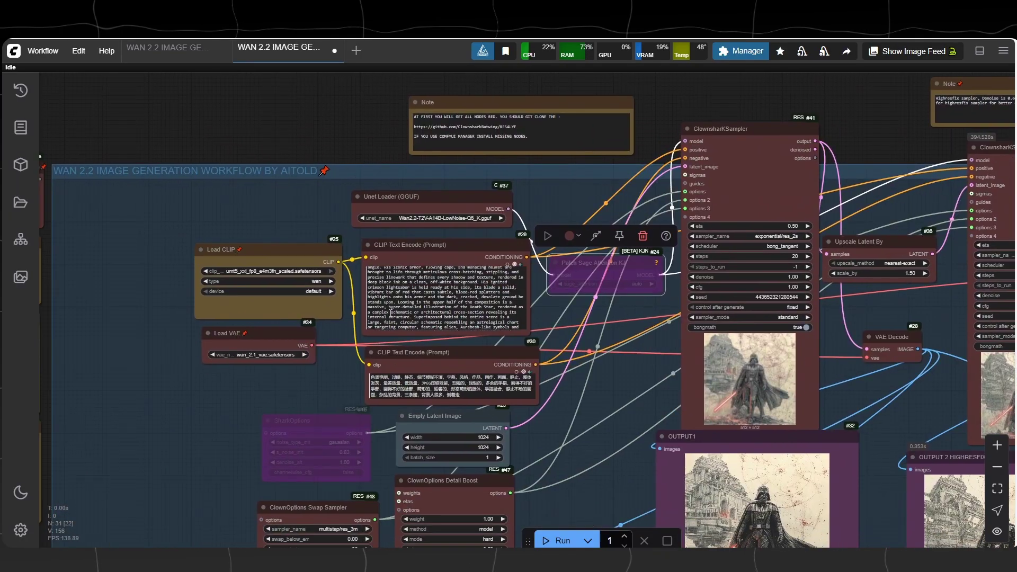
{"action": "scroll", "coordinate": [417, 256], "scroll_direction": "up", "scroll_amount": 4}
{"action": "left_click", "coordinate": [414, 251]}
{"action": "scroll", "coordinate": [401, 328], "scroll_direction": "down", "scroll_amount": 3}
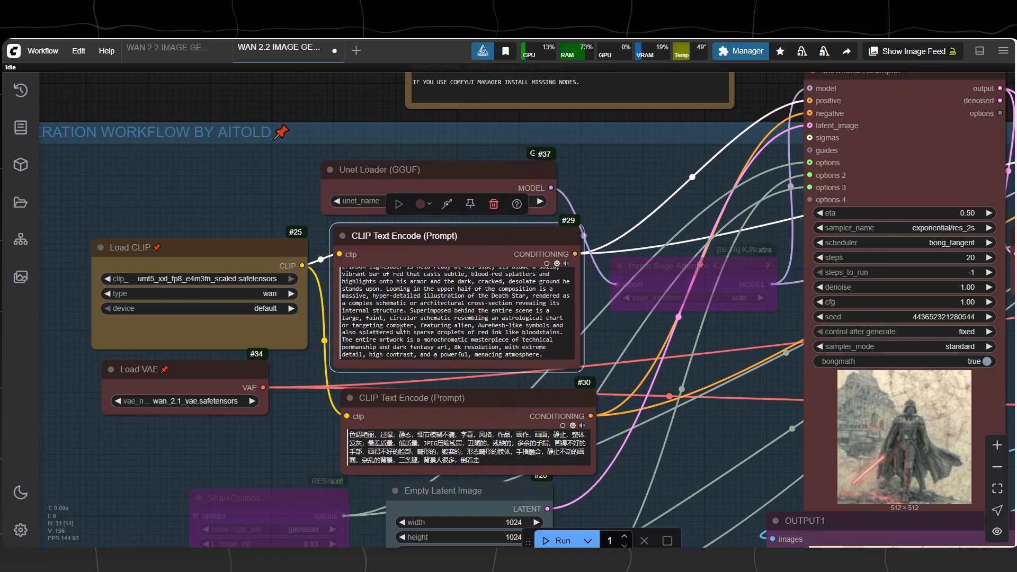
Look over the negative prompt node, the Unet Loader (GGUF) and the ClownOptions nodes in the older workflow
{"action": "scroll", "coordinate": [290, 183], "scroll_direction": "down", "scroll_amount": 7}
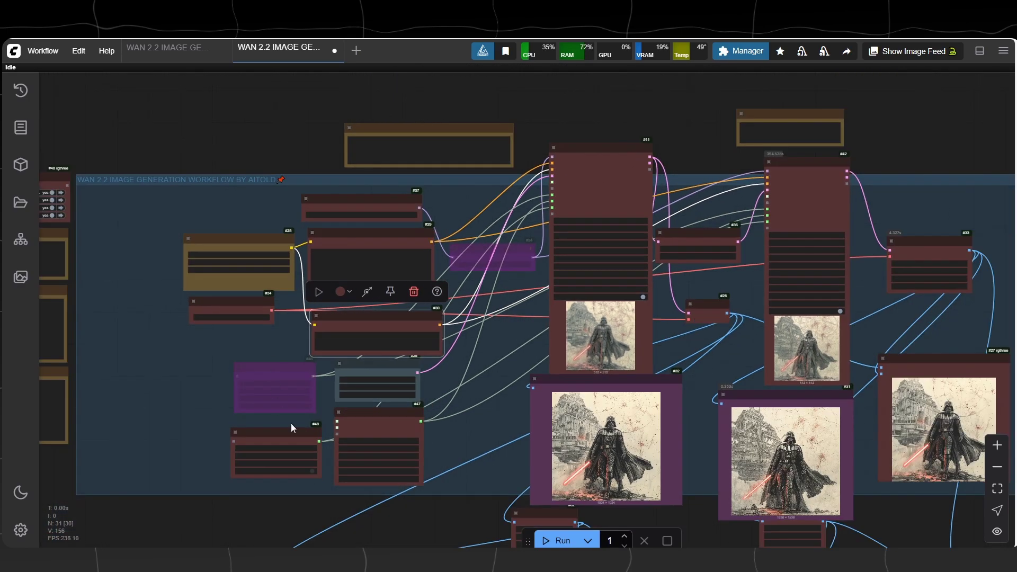
{"action": "scroll", "coordinate": [291, 424], "scroll_direction": "up", "scroll_amount": 4}
{"action": "left_click", "coordinate": [428, 145]}
{"action": "scroll", "coordinate": [298, 355], "scroll_direction": "down", "scroll_amount": 4}
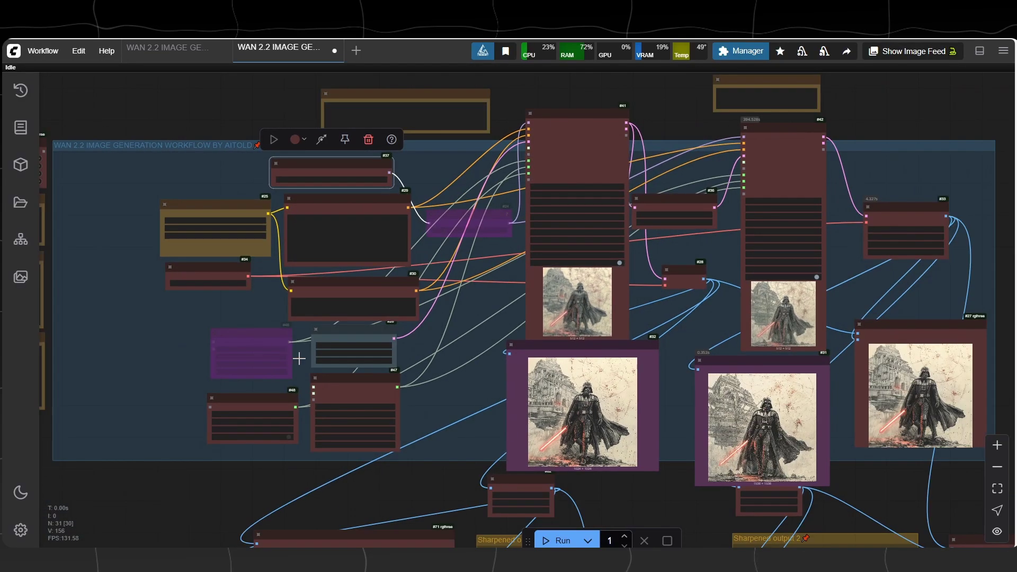
{"action": "scroll", "coordinate": [356, 393], "scroll_direction": "up", "scroll_amount": 3}
{"action": "scroll", "coordinate": [332, 374], "scroll_direction": "down", "scroll_amount": 1}
Inspect the generated image in the OUTPUT1 node up close
{"action": "scroll", "coordinate": [491, 405], "scroll_direction": "up", "scroll_amount": 15}
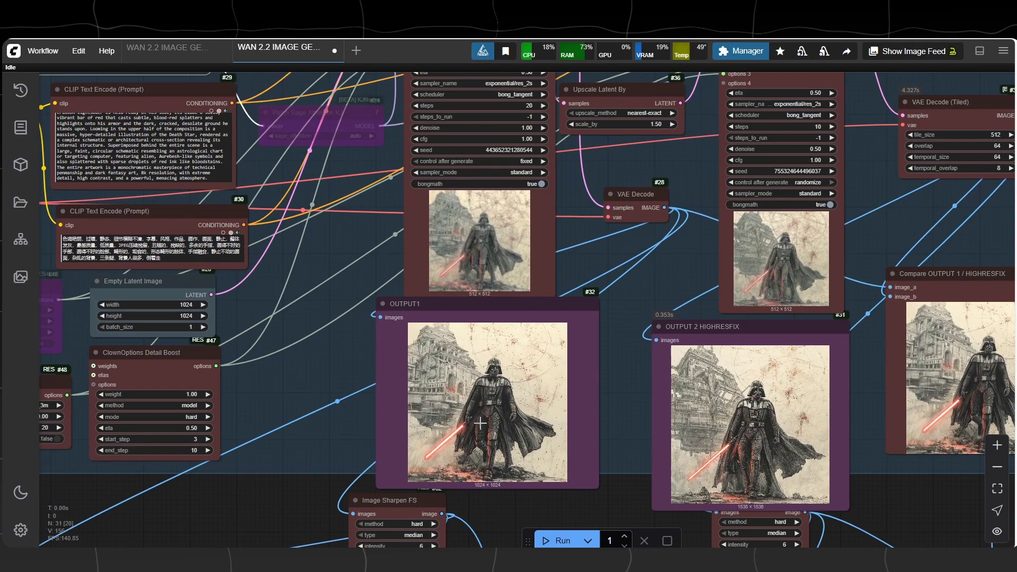
{"action": "scroll", "coordinate": [498, 402], "scroll_direction": "down", "scroll_amount": 3}
{"action": "scroll", "coordinate": [616, 477], "scroll_direction": "up", "scroll_amount": 3}
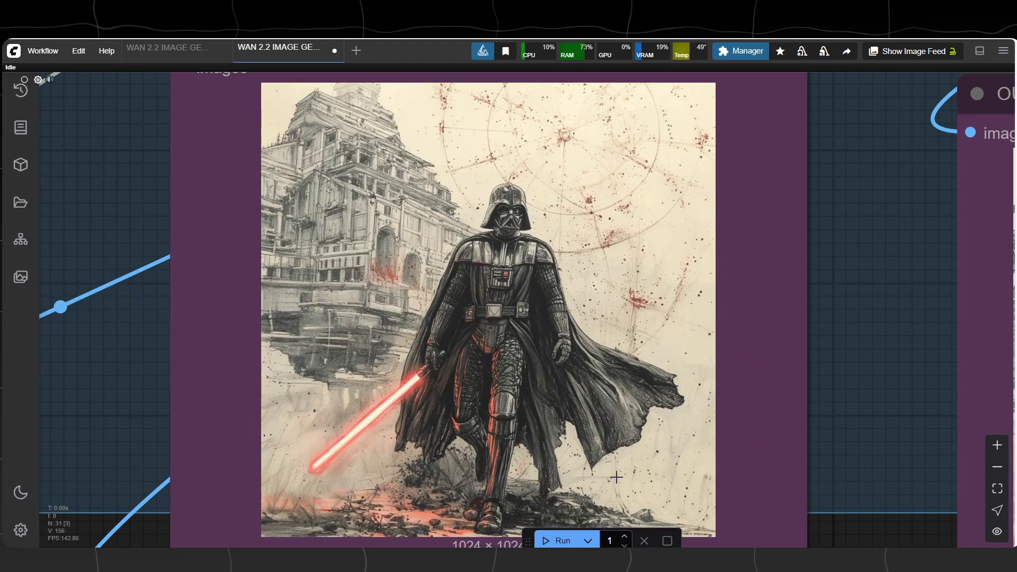
{"action": "scroll", "coordinate": [616, 477], "scroll_direction": "down", "scroll_amount": 5}
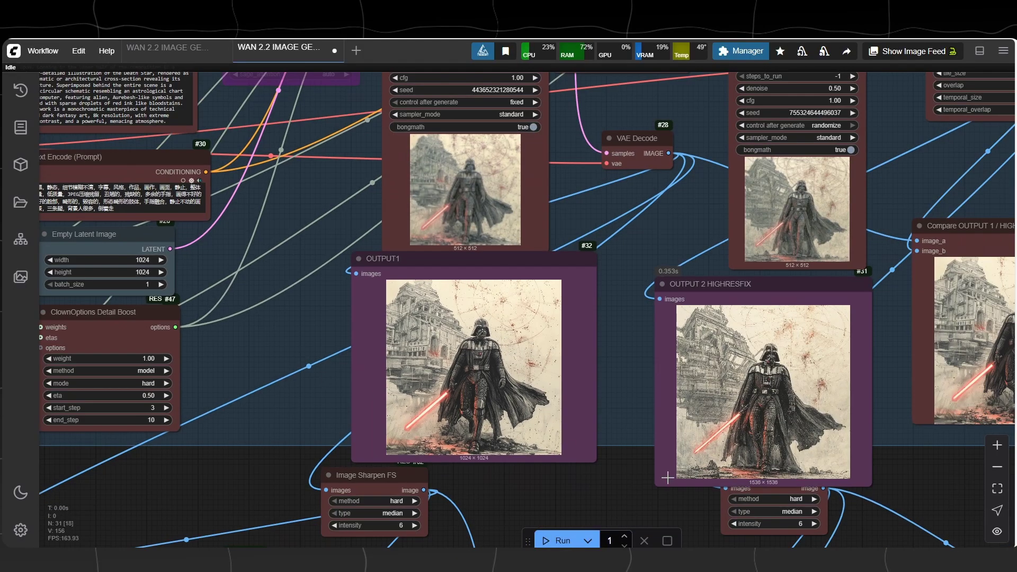
Compare the first output with the highres-fix result up close in the Compare OUTPUT 1 / HIGHRESFIX node
{"action": "left_click_drag", "start_coordinate": [724, 296], "coordinate": [502, 376]}
{"action": "scroll", "coordinate": [353, 444], "scroll_direction": "down", "scroll_amount": 5}
{"action": "scroll", "coordinate": [414, 241], "scroll_direction": "up", "scroll_amount": 4}
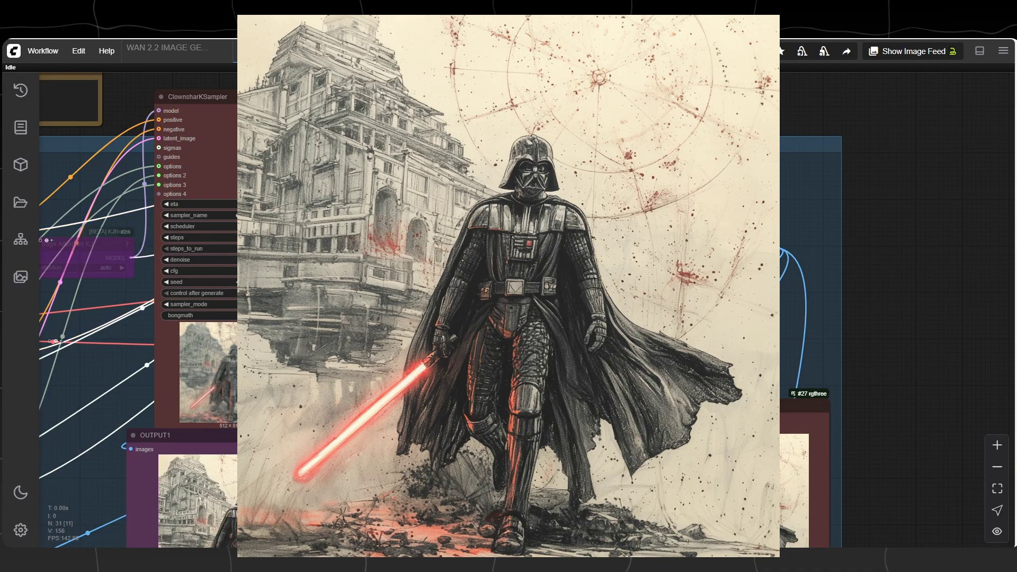
{"action": "scroll", "coordinate": [373, 151], "scroll_direction": "down", "scroll_amount": 4}
{"action": "scroll", "coordinate": [498, 488], "scroll_direction": "up", "scroll_amount": 5}
{"action": "scroll", "coordinate": [744, 337], "scroll_direction": "up", "scroll_amount": 9}
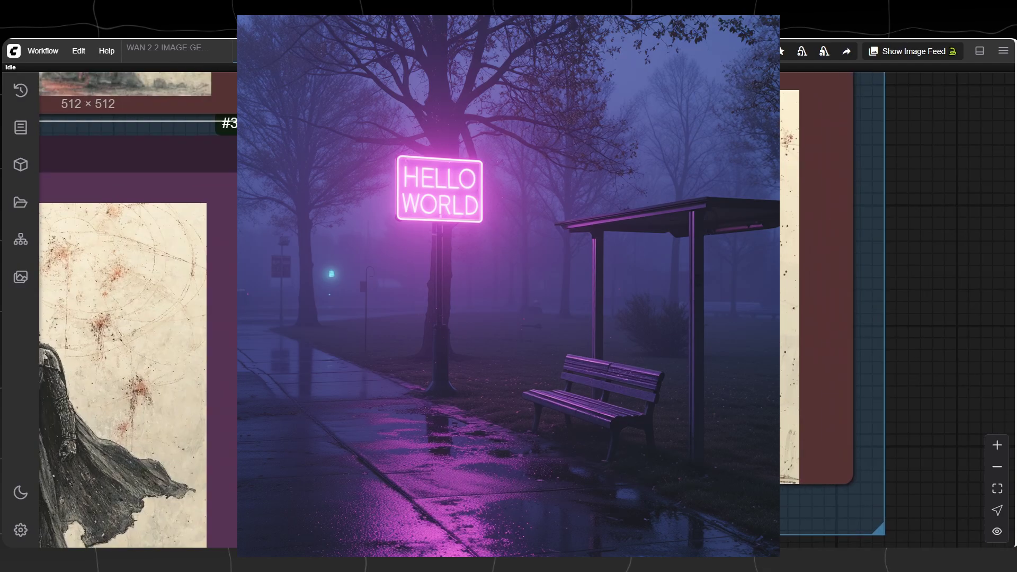
{"action": "scroll", "coordinate": [731, 275], "scroll_direction": "up", "scroll_amount": 3}
{"action": "scroll", "coordinate": [248, 334], "scroll_direction": "down", "scroll_amount": 3}
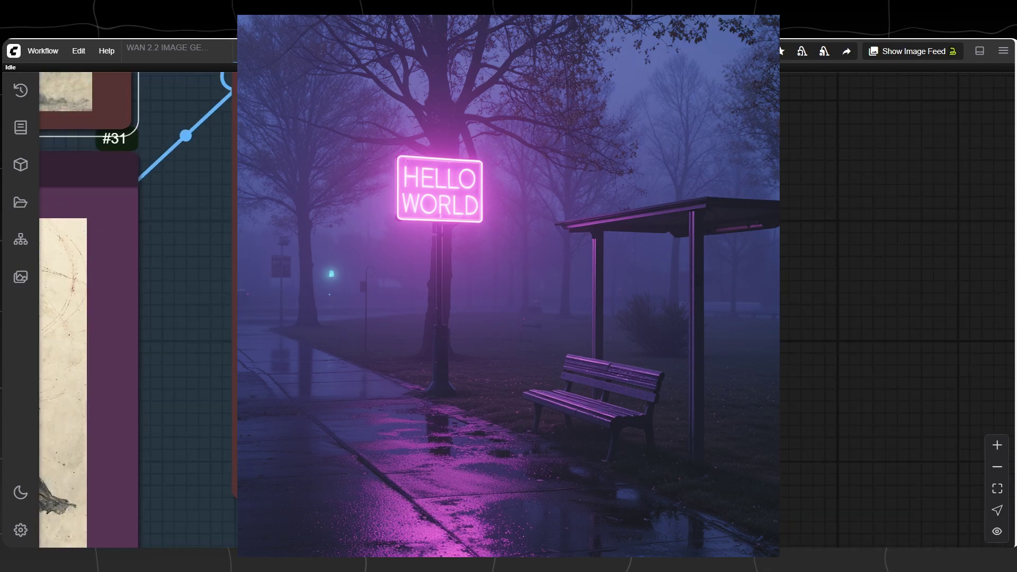
{"action": "scroll", "coordinate": [511, 247], "scroll_direction": "up", "scroll_amount": 4}
{"action": "scroll", "coordinate": [423, 252], "scroll_direction": "up", "scroll_amount": 3}
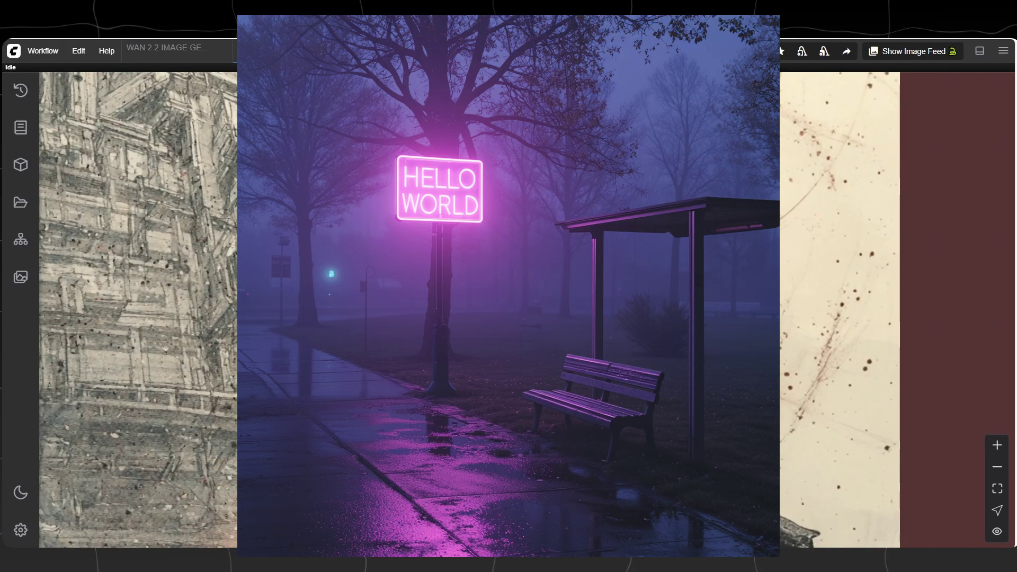
{"action": "scroll", "coordinate": [537, 257], "scroll_direction": "down", "scroll_amount": 8}
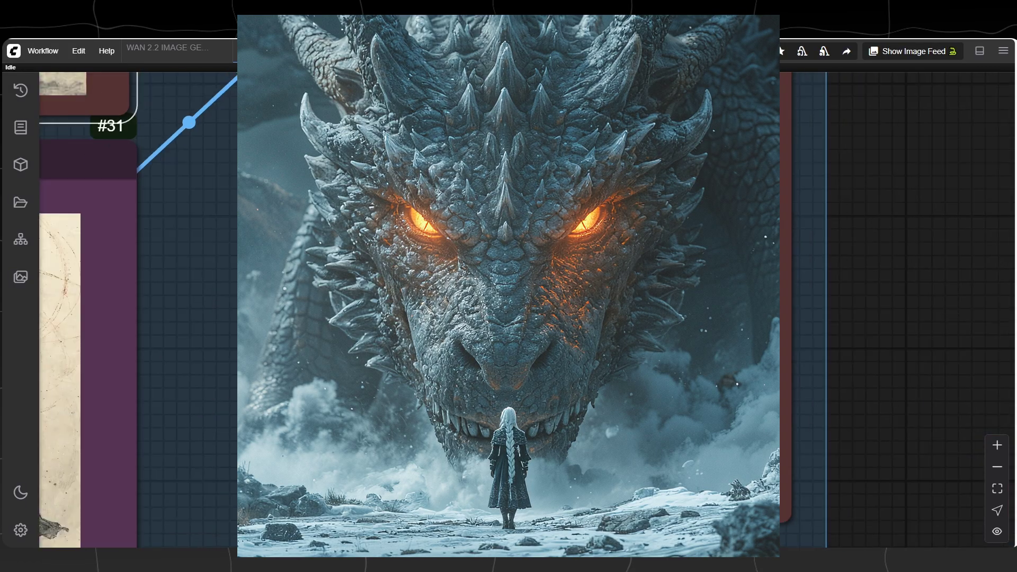
{"action": "scroll", "coordinate": [708, 348], "scroll_direction": "down", "scroll_amount": 3}
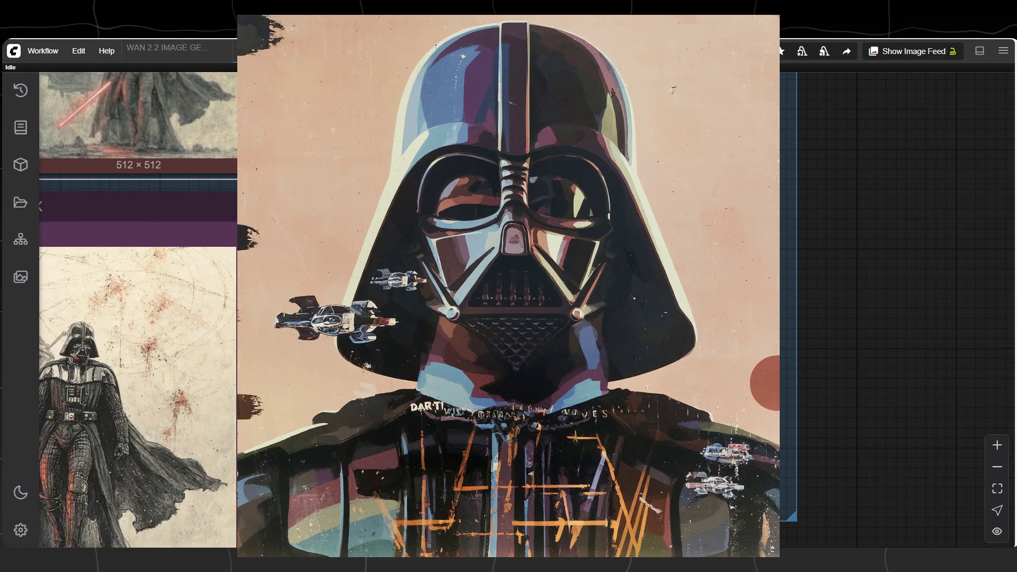
{"action": "scroll", "coordinate": [526, 385], "scroll_direction": "down", "scroll_amount": 5}
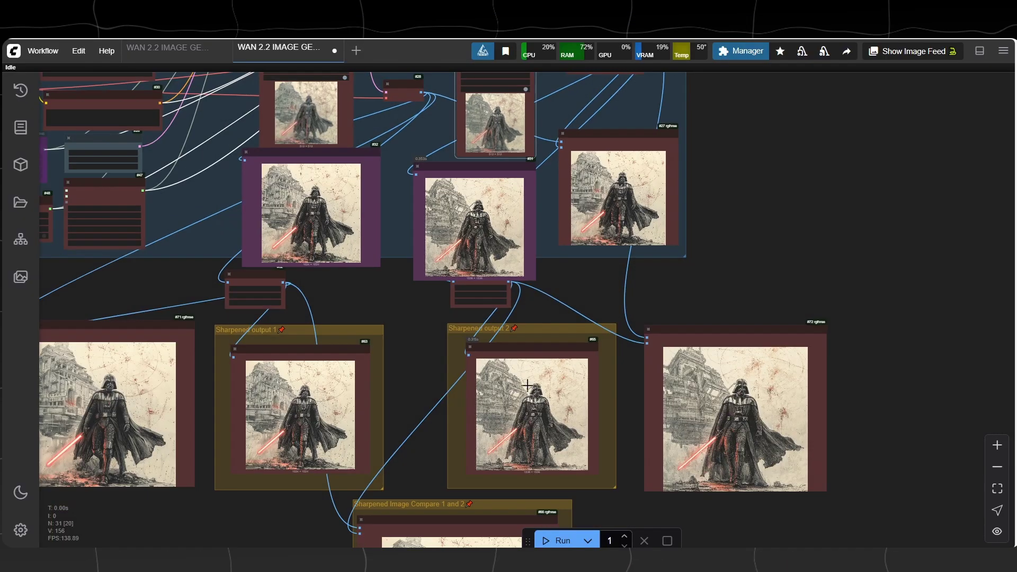
Inspect the sharpened image in the Sharpened output 1 group up close
{"action": "left_click_drag", "start_coordinate": [407, 420], "coordinate": [646, 295]}
{"action": "scroll", "coordinate": [513, 256], "scroll_direction": "up", "scroll_amount": 5}
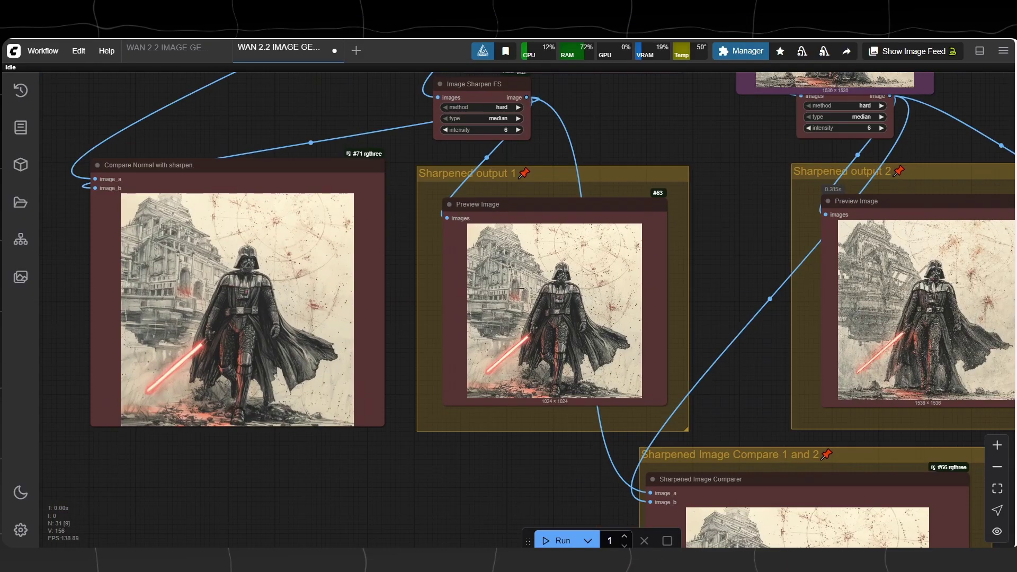
{"action": "scroll", "coordinate": [527, 291], "scroll_direction": "up", "scroll_amount": 3}
{"action": "left_click", "coordinate": [541, 273]}
{"action": "scroll", "coordinate": [585, 299], "scroll_direction": "up", "scroll_amount": 4}
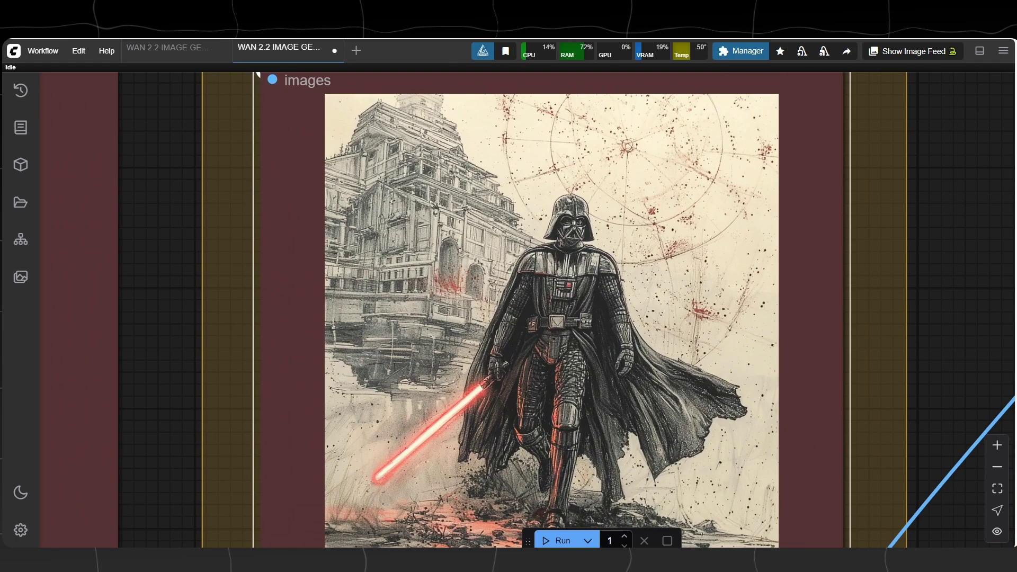
{"action": "scroll", "coordinate": [631, 248], "scroll_direction": "down", "scroll_amount": 5}
{"action": "scroll", "coordinate": [450, 238], "scroll_direction": "up", "scroll_amount": 5}
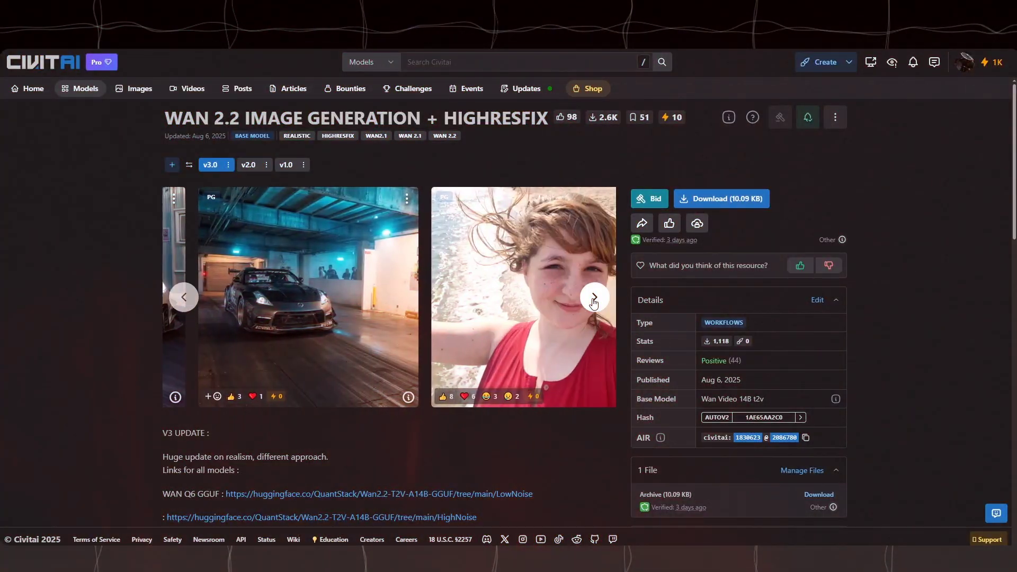
Browse the v3.0 sample images on the workflow's Civitai page and read the V3 UPDATE description with its model links
{"action": "left_click", "coordinate": [594, 299]}
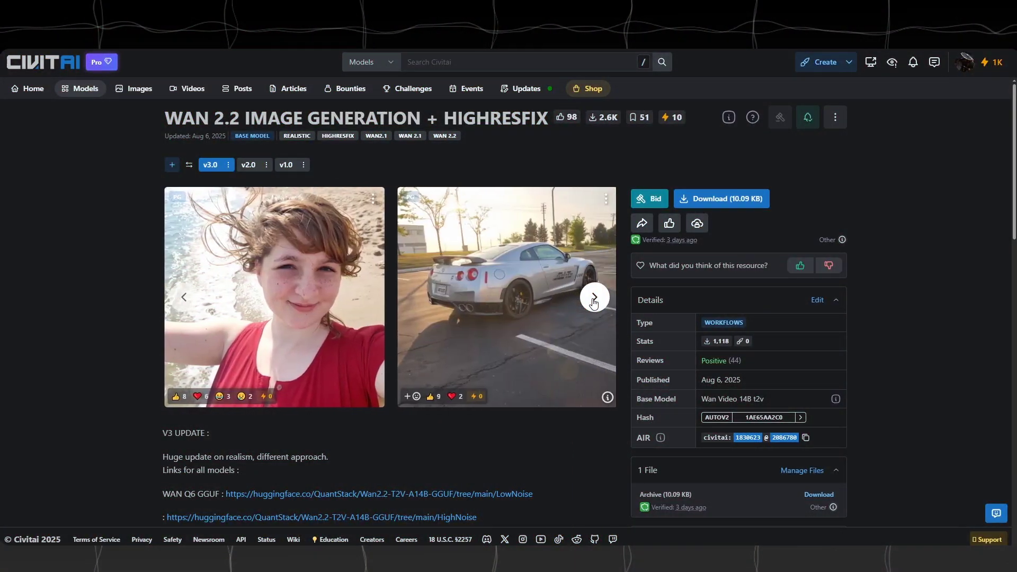
{"action": "left_click", "coordinate": [594, 298]}
{"action": "left_click", "coordinate": [594, 298]}
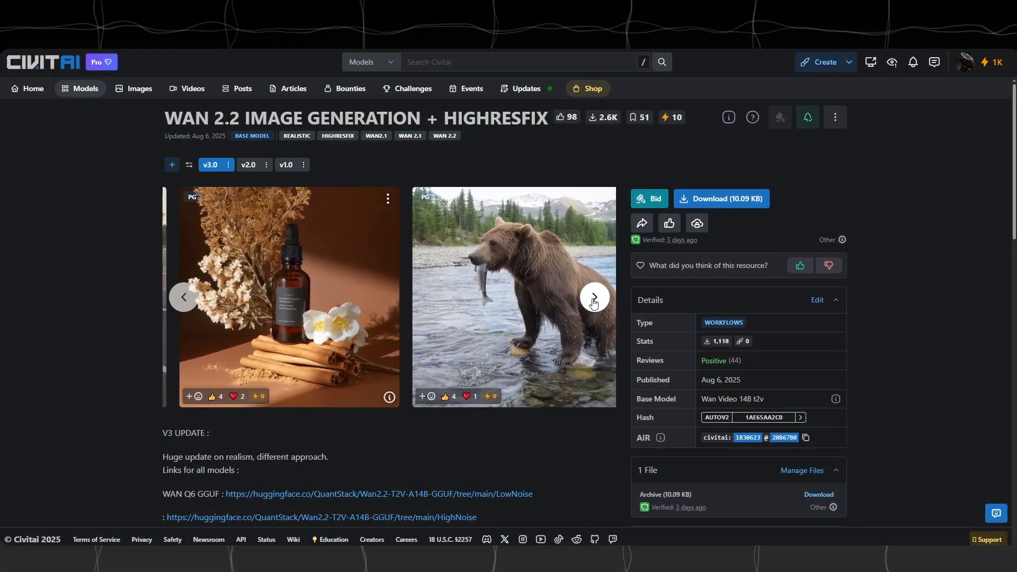
{"action": "left_click", "coordinate": [594, 298]}
{"action": "left_click", "coordinate": [594, 298]}
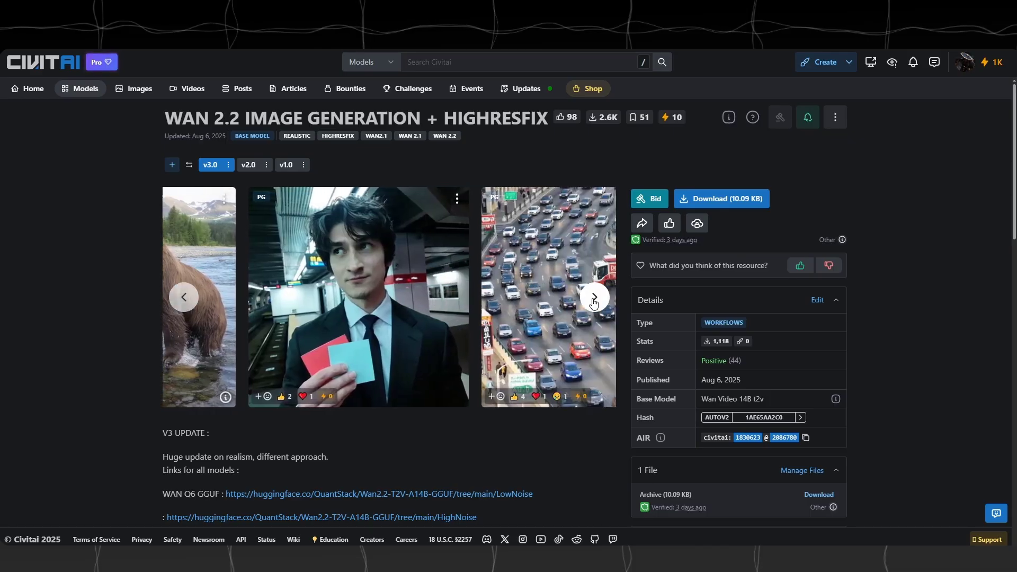
{"action": "left_click", "coordinate": [594, 298]}
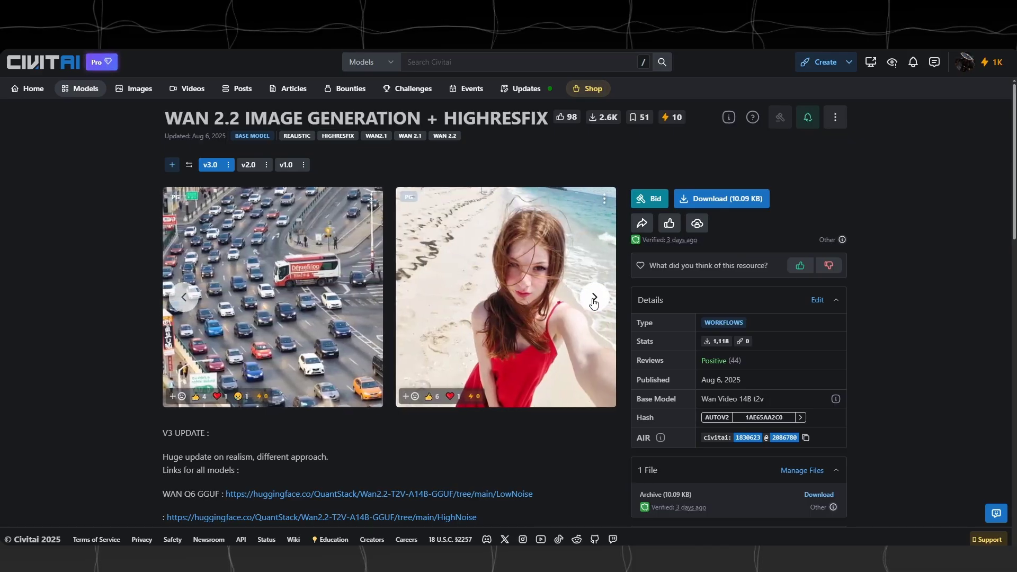
{"action": "left_click", "coordinate": [594, 298]}
{"action": "left_click", "coordinate": [593, 298]}
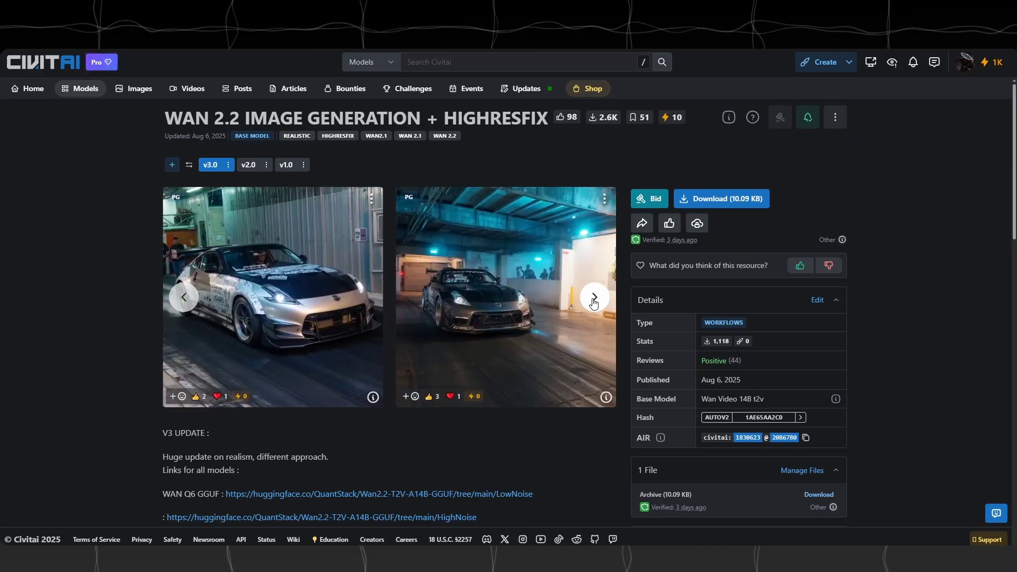
{"action": "scroll", "coordinate": [594, 302], "scroll_direction": "down", "scroll_amount": 2}
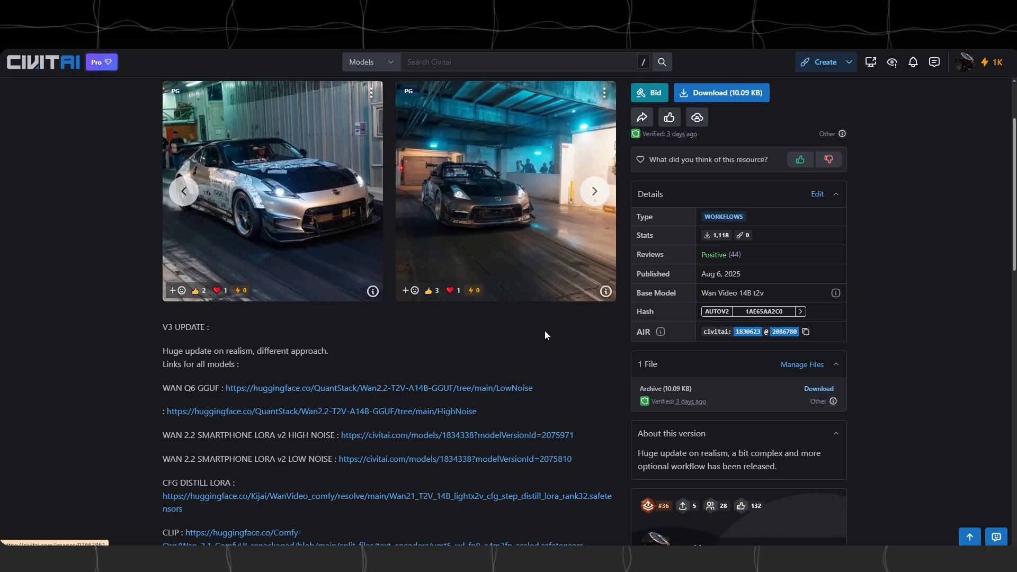
{"action": "scroll", "coordinate": [185, 395], "scroll_direction": "down", "scroll_amount": 1}
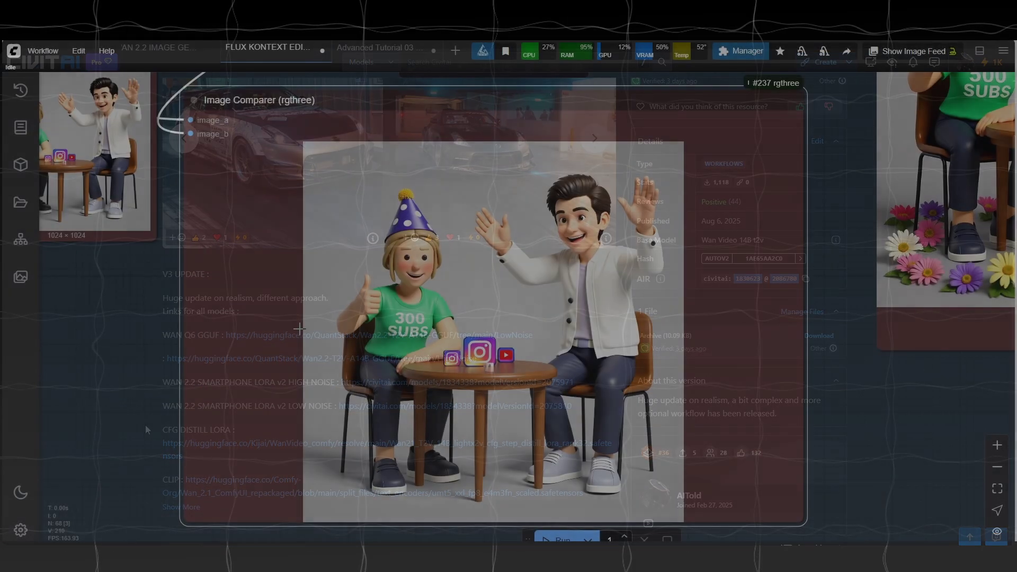